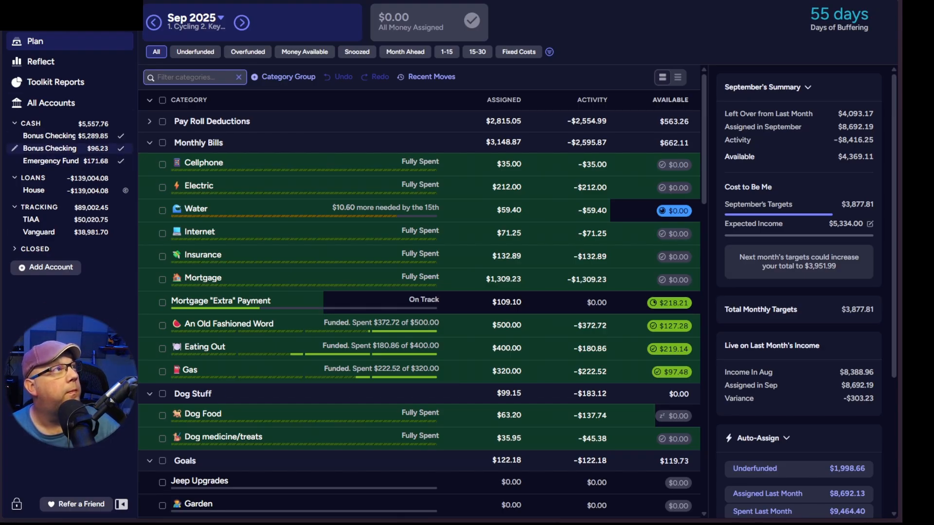
Open the Bonus Checking Main account, clear the search filter, and review all of its transactions.
click(69, 138)
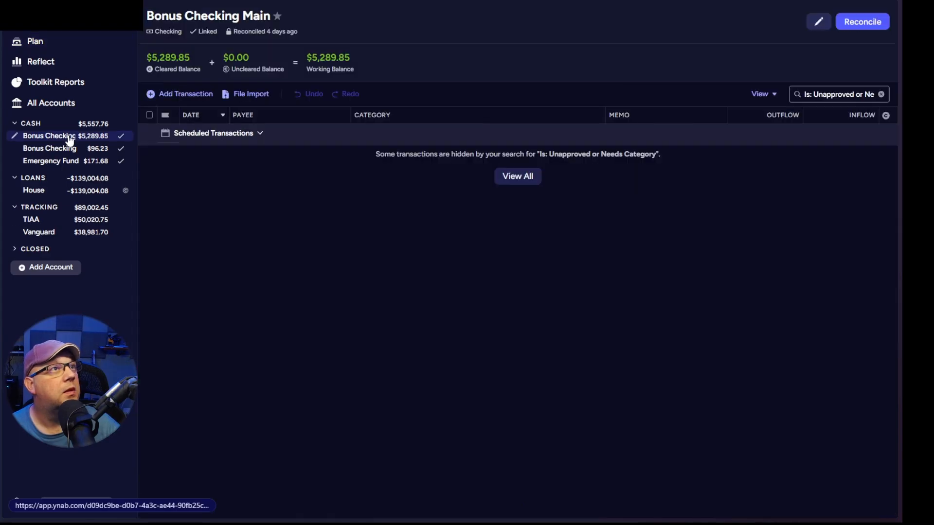
click(529, 183)
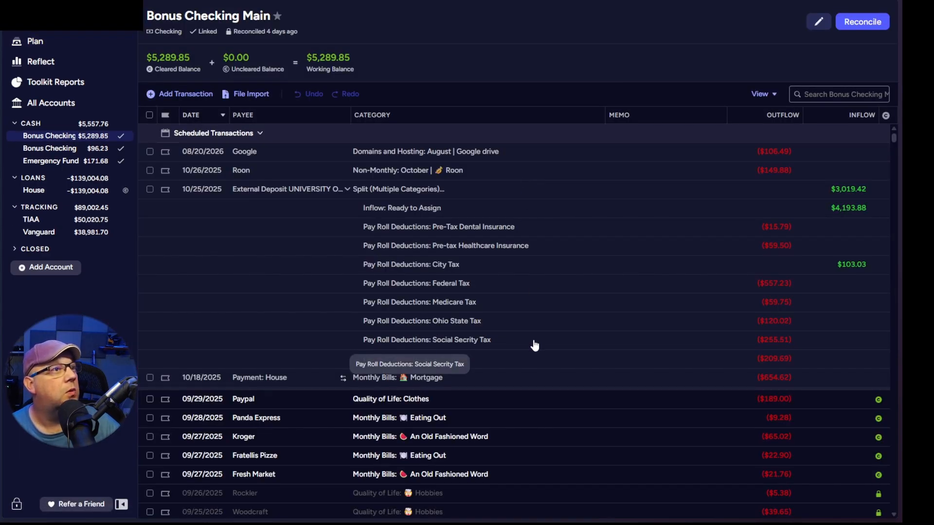
scroll(534, 344, down, 3)
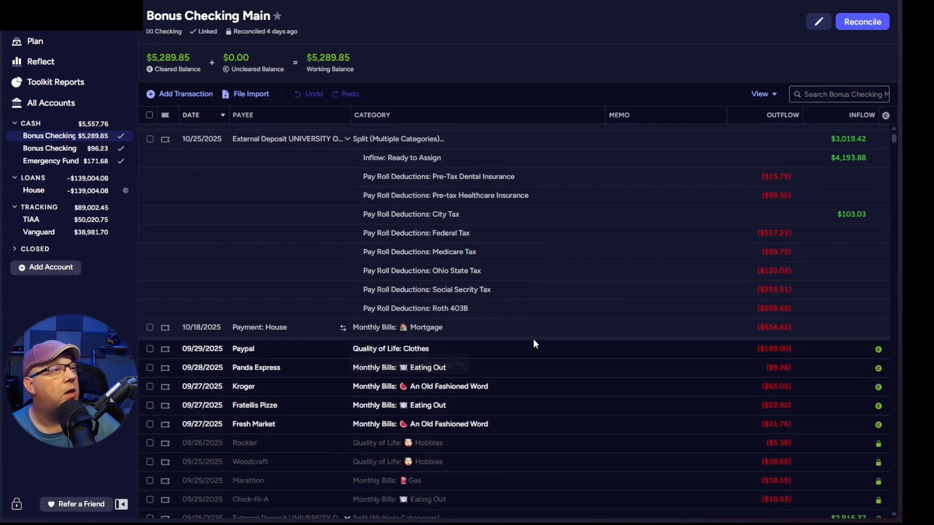
scroll(534, 340, down, 6)
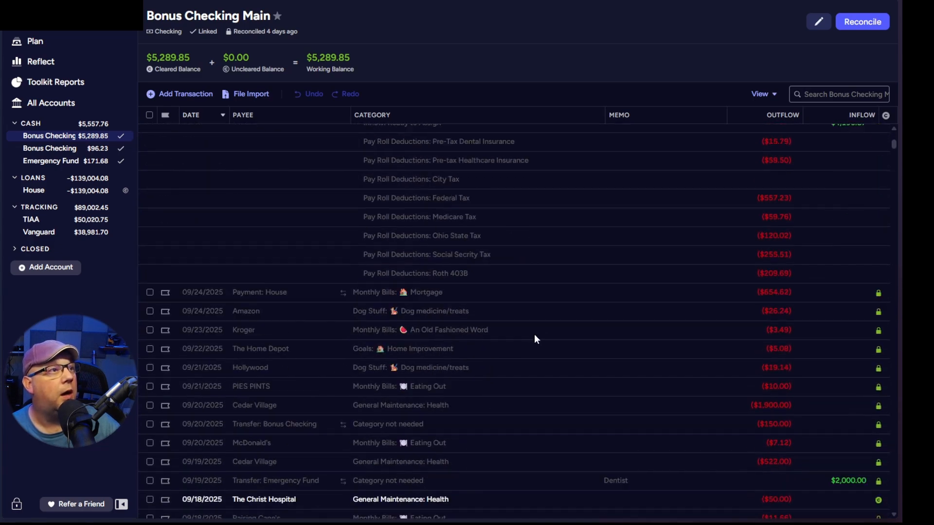
scroll(537, 340, up, 4)
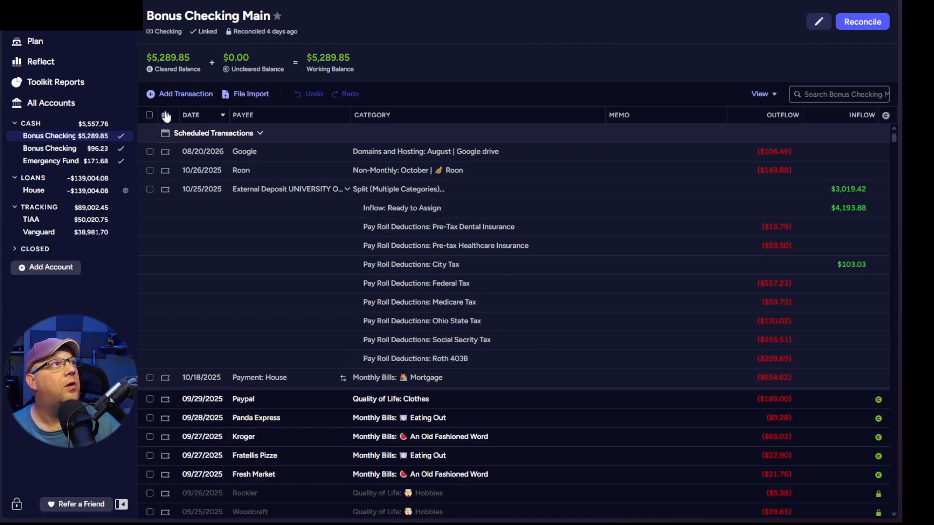
Record an $8.96 outflow to McDonald's dated 09/30/2025 under Monthly Bills: Eating Out and save the transaction.
click(181, 94)
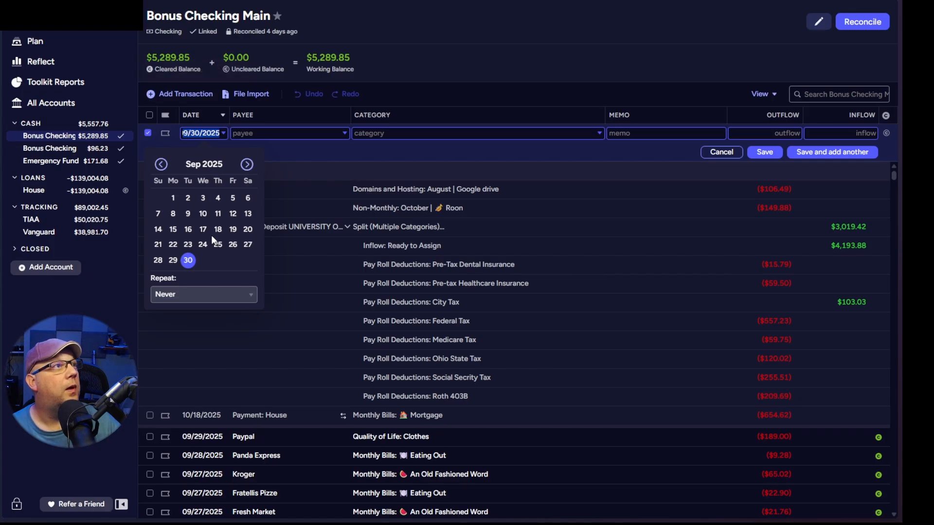
click(298, 133)
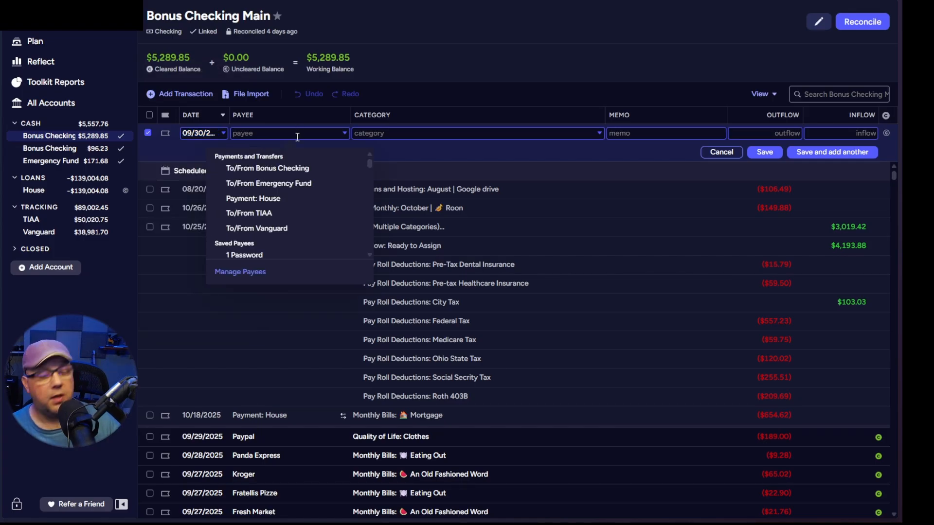
text(mc)
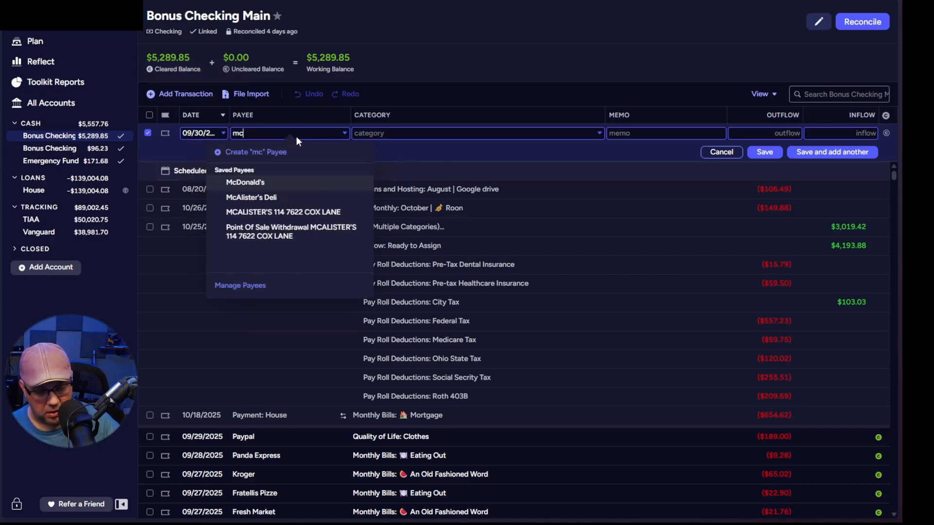
text(d)
key(Down)
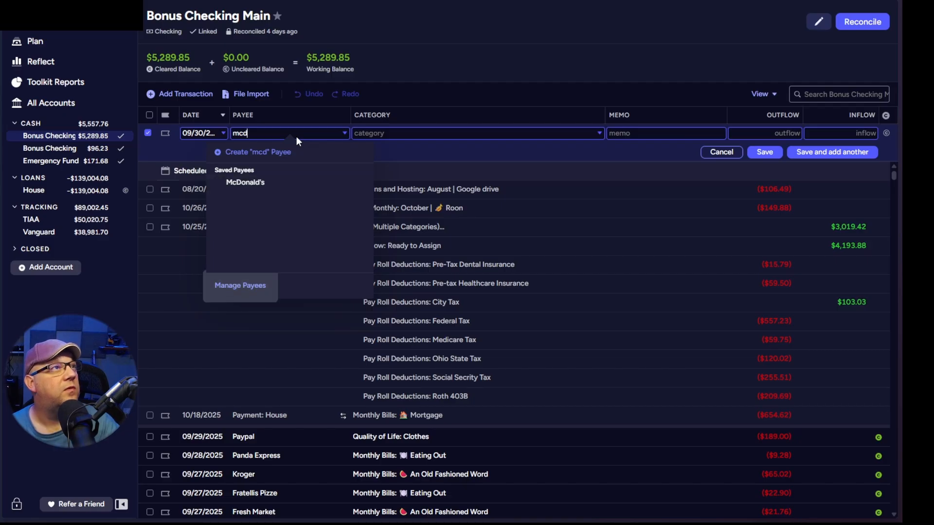
key(Up)
key(Return)
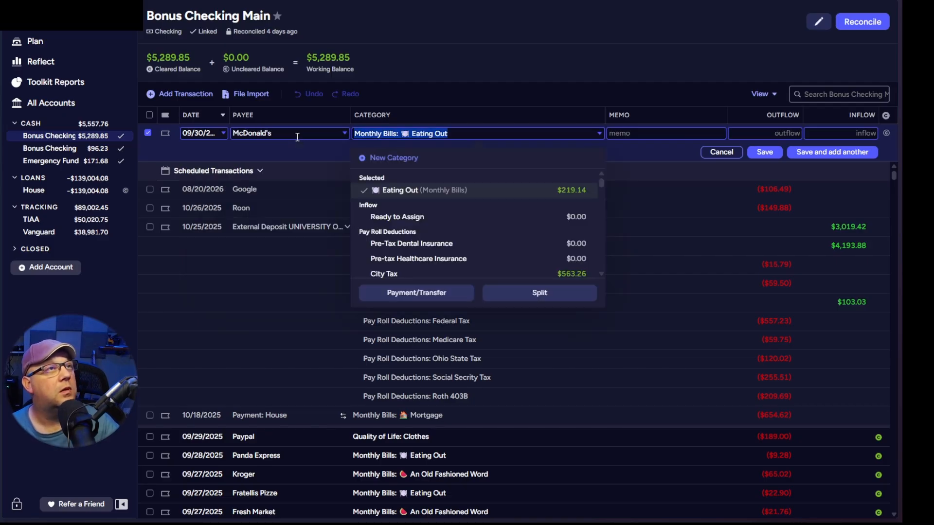
key(Tab)
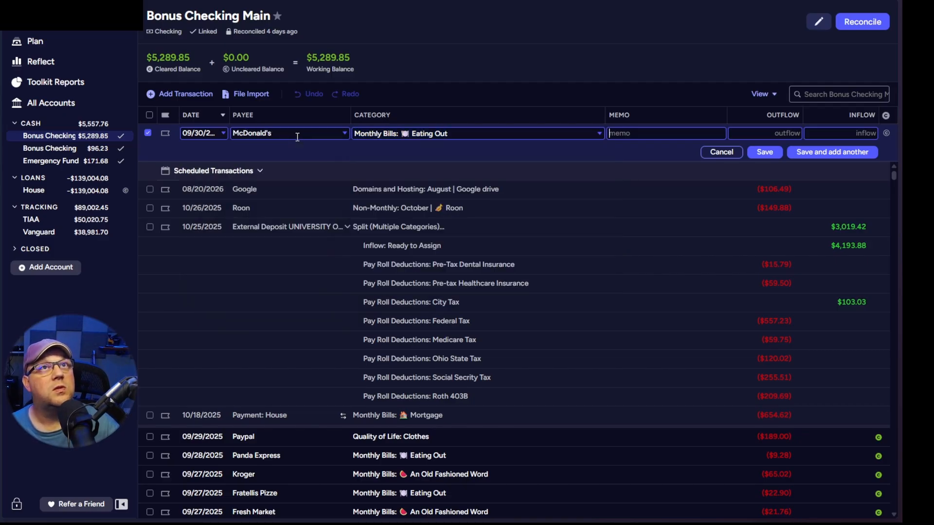
key(Tab)
text(8)
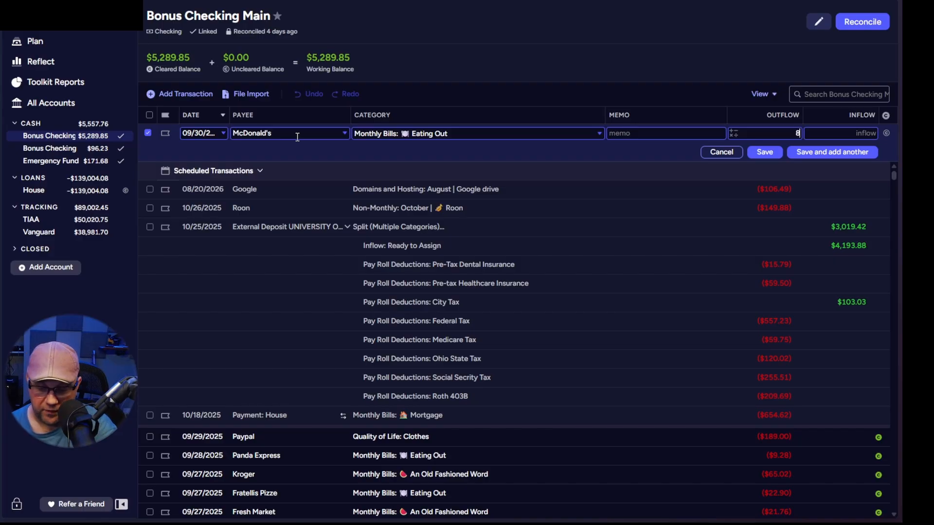
text(.96)
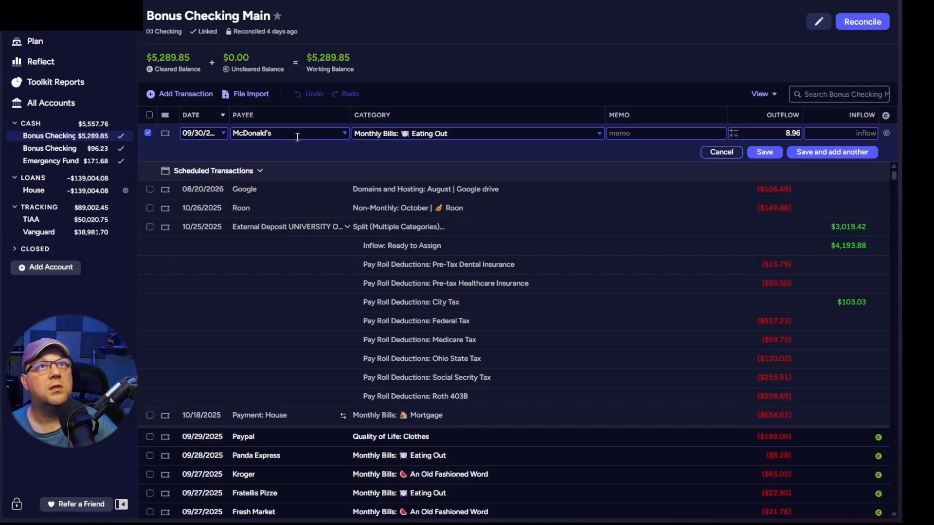
click(760, 153)
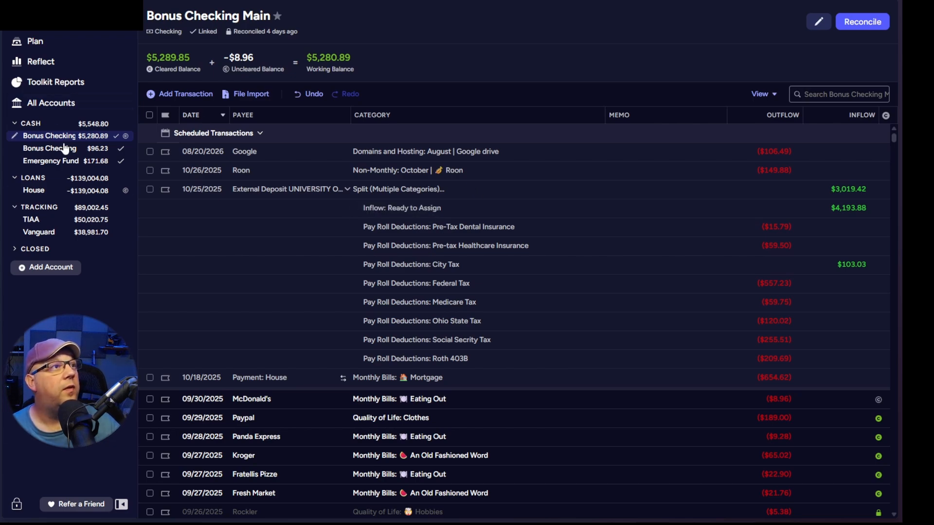
Reconcile the Bonus Checking Main account by accepting the cleared balance against the recent bank balance.
scroll(242, 428, down, 2)
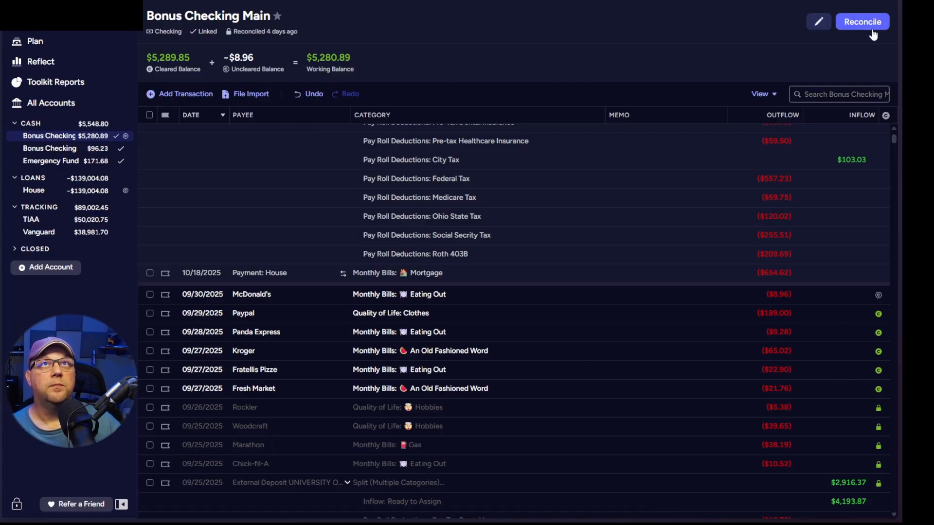
click(873, 33)
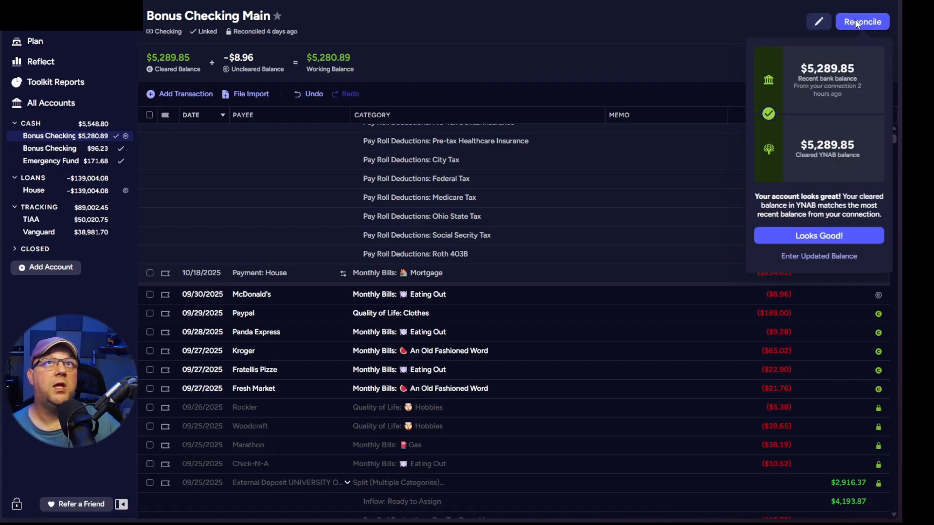
click(833, 239)
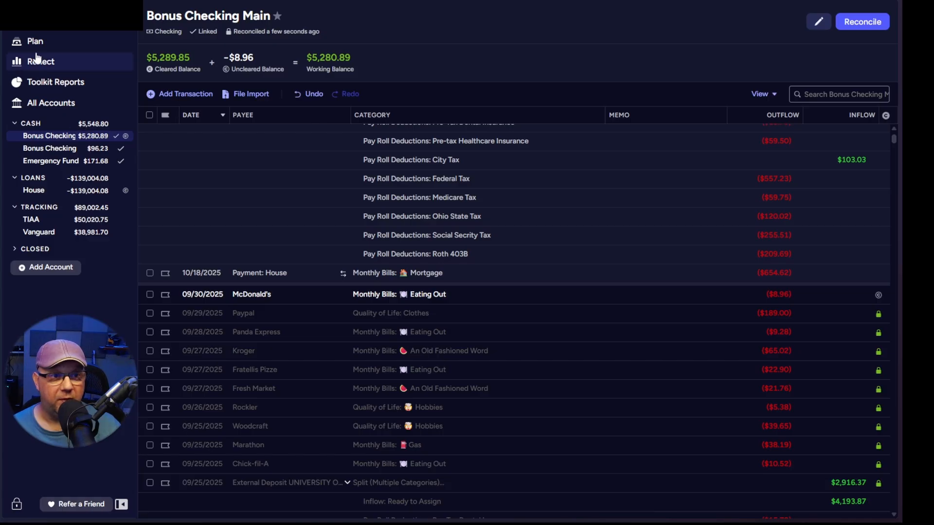
In the September 2025 plan, move the full $127.28 from An Old Fashioned Word to Ready to Assign.
click(38, 44)
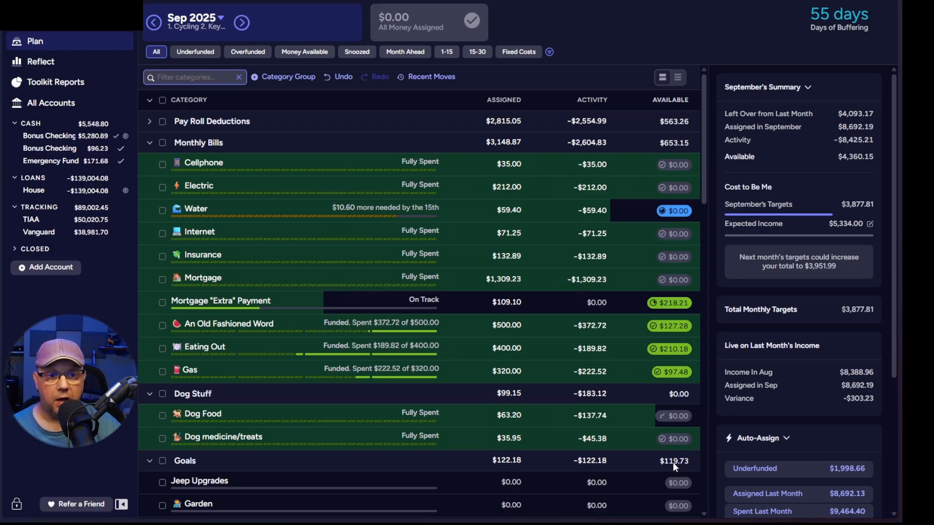
click(680, 331)
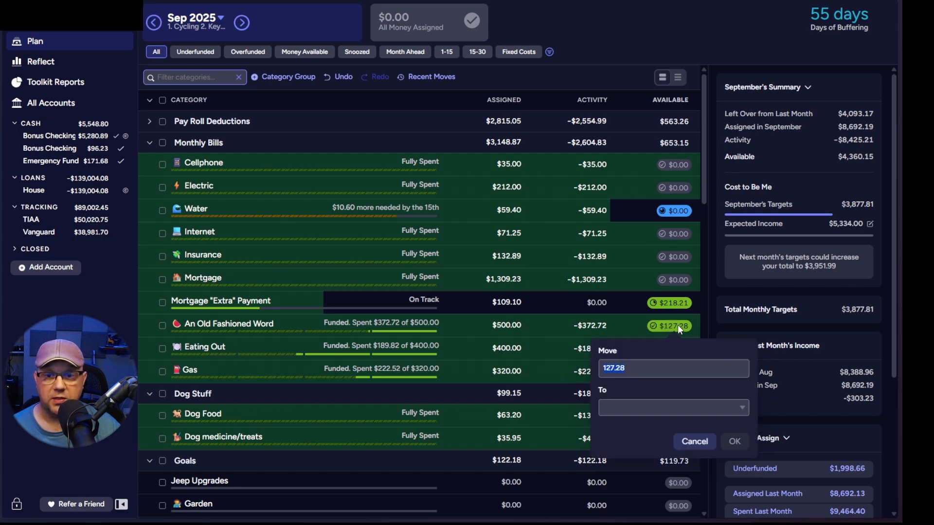
click(686, 406)
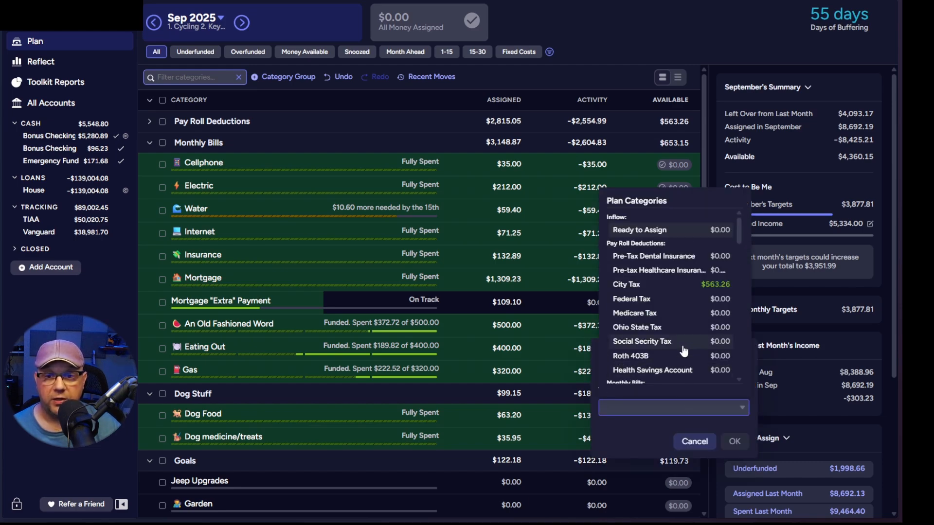
click(650, 229)
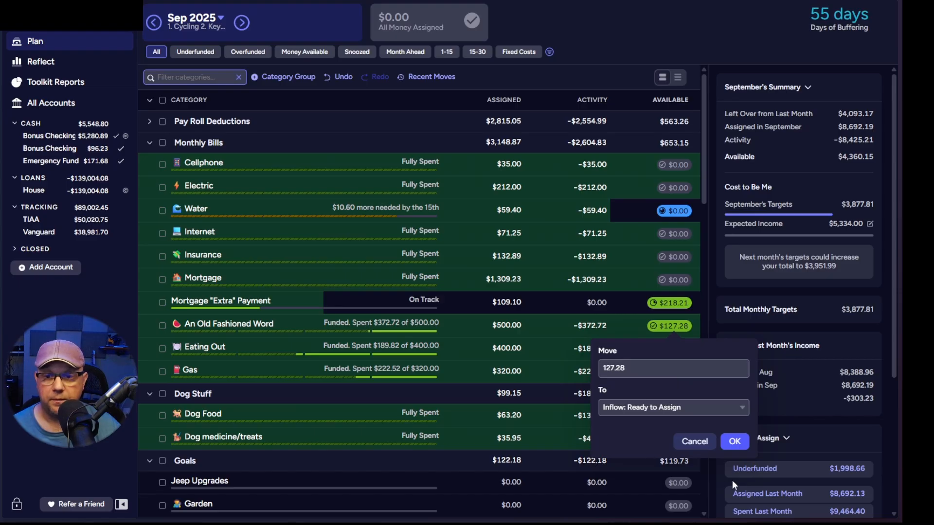
click(733, 443)
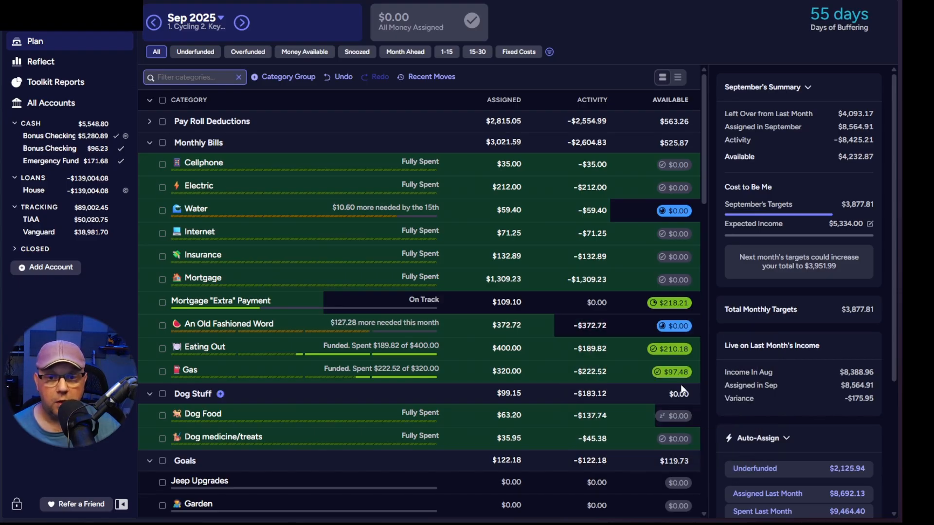
Move the full $210.18 available in Eating Out to Ready to Assign.
click(670, 348)
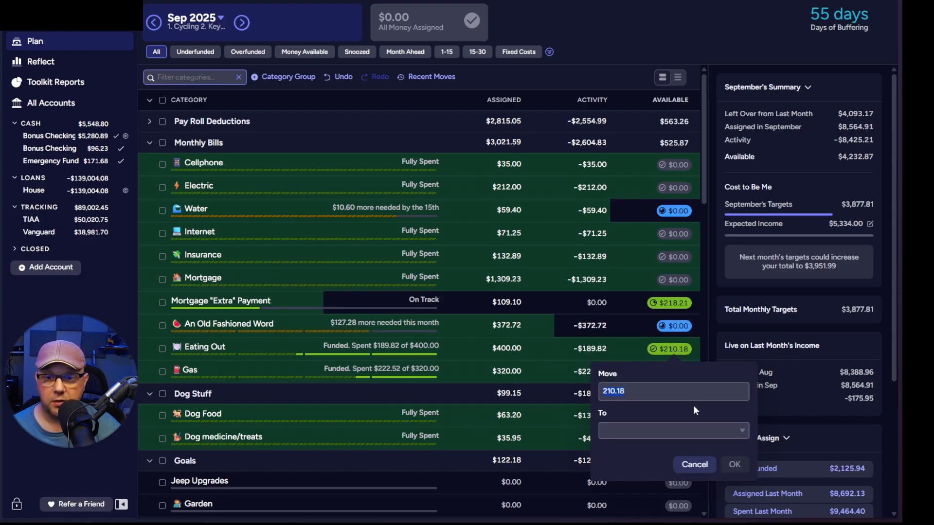
click(716, 432)
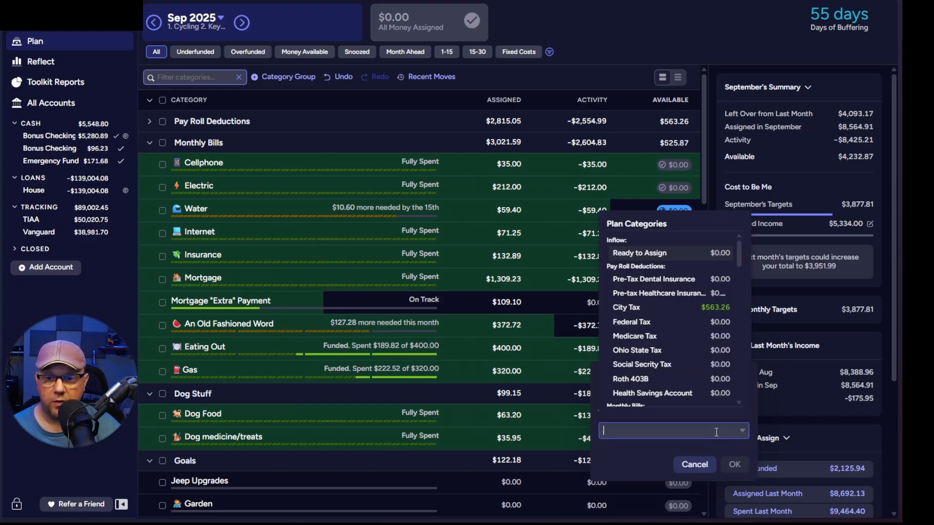
click(670, 258)
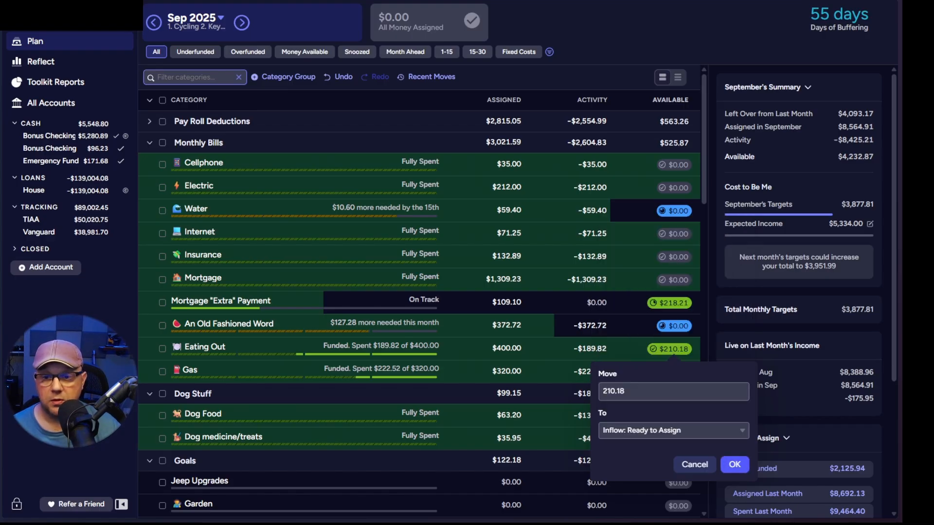
click(728, 466)
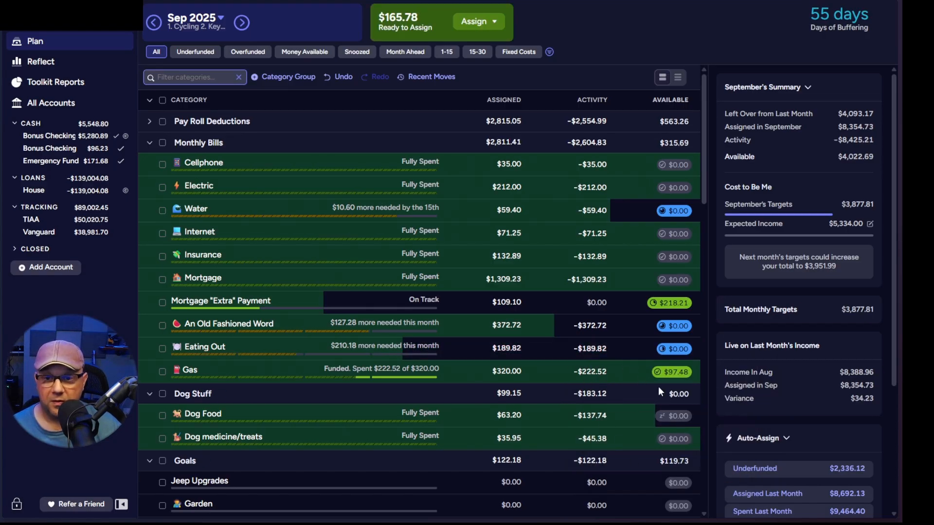
Move the full $97.48 available in Gas to Ready to Assign.
click(672, 372)
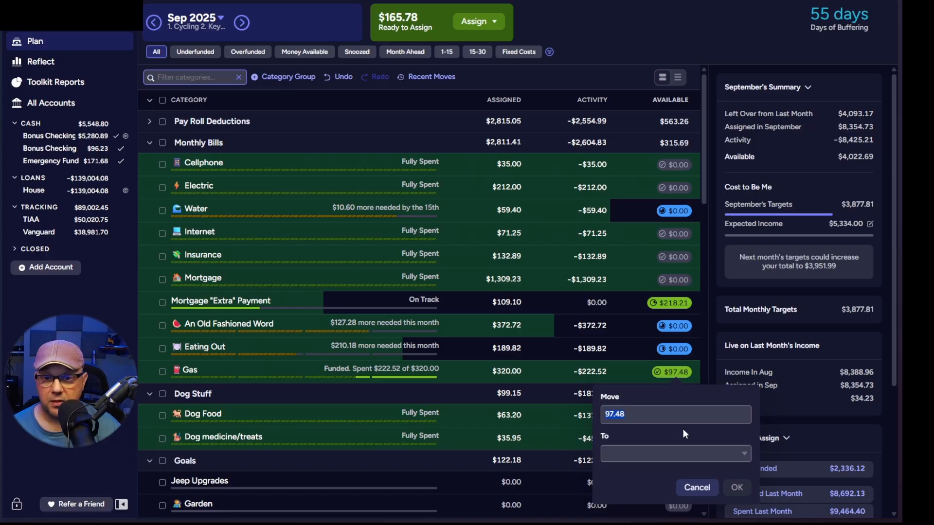
click(702, 456)
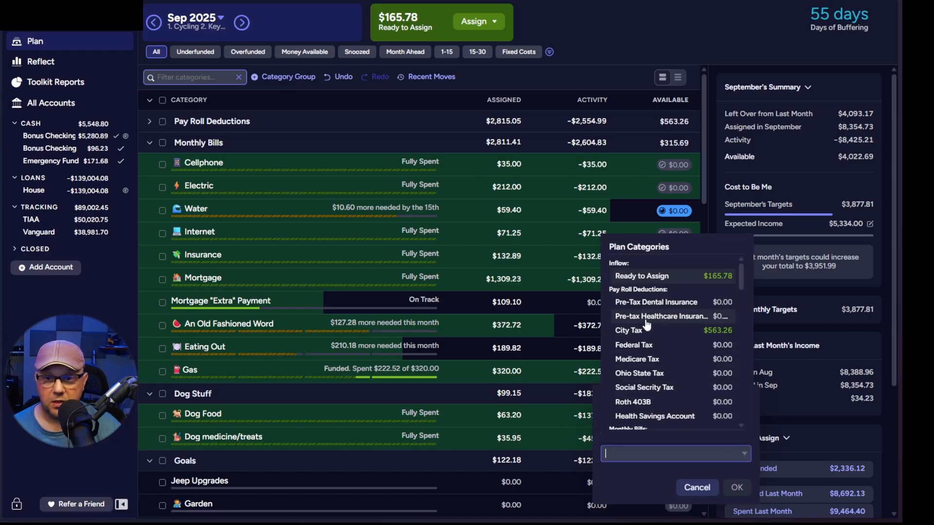
click(626, 276)
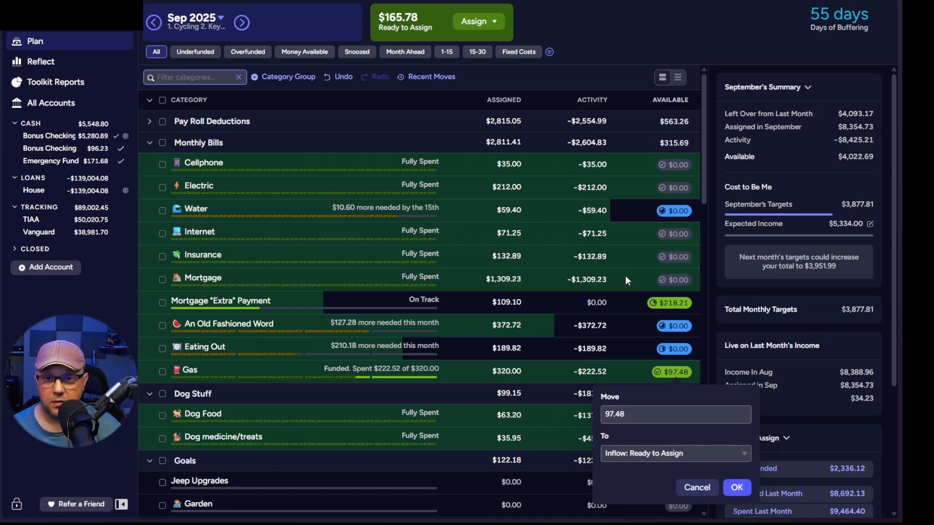
click(727, 486)
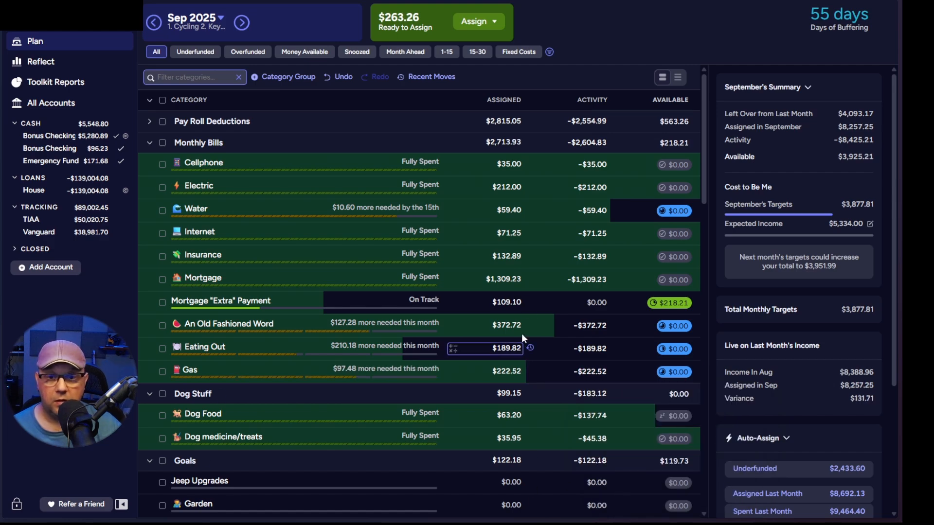
Look through the September 2025 categories, from Monthly Bills down to Music, for leftover available money.
scroll(543, 319, down, 3)
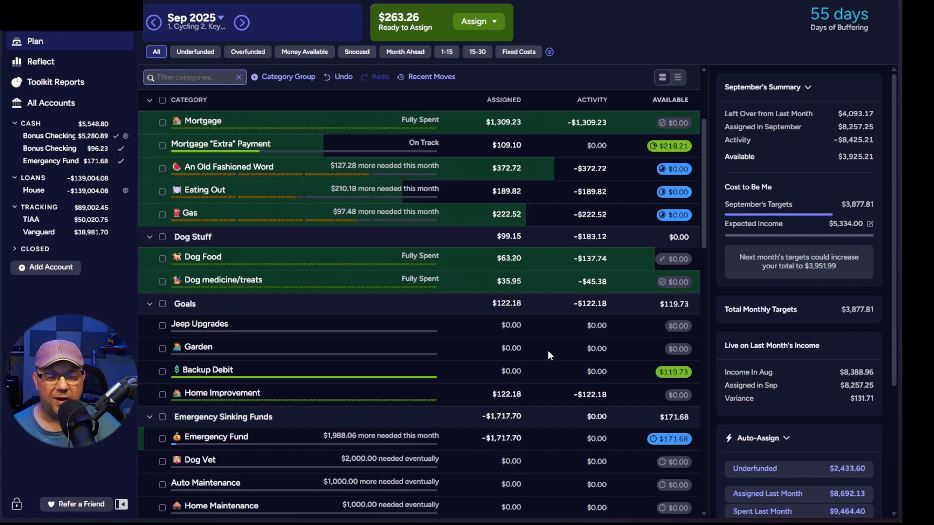
scroll(549, 356, down, 4)
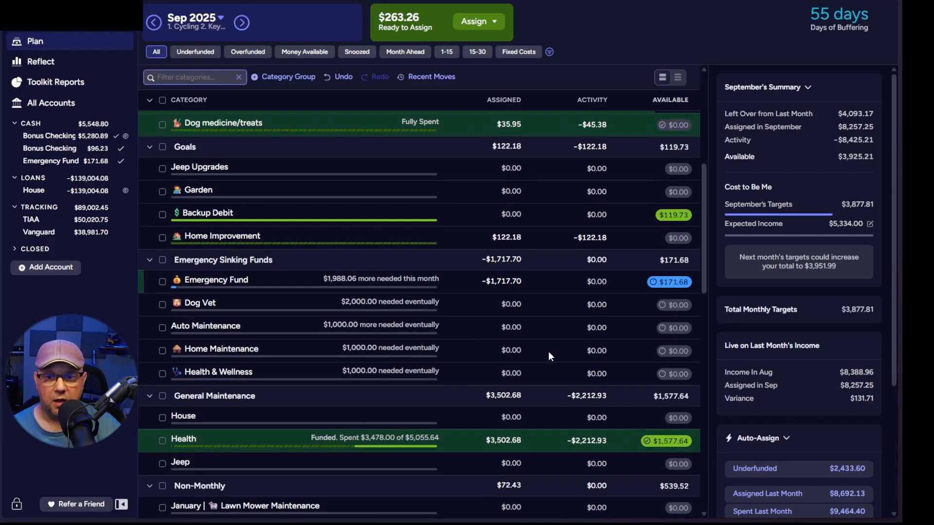
scroll(549, 354, down, 2)
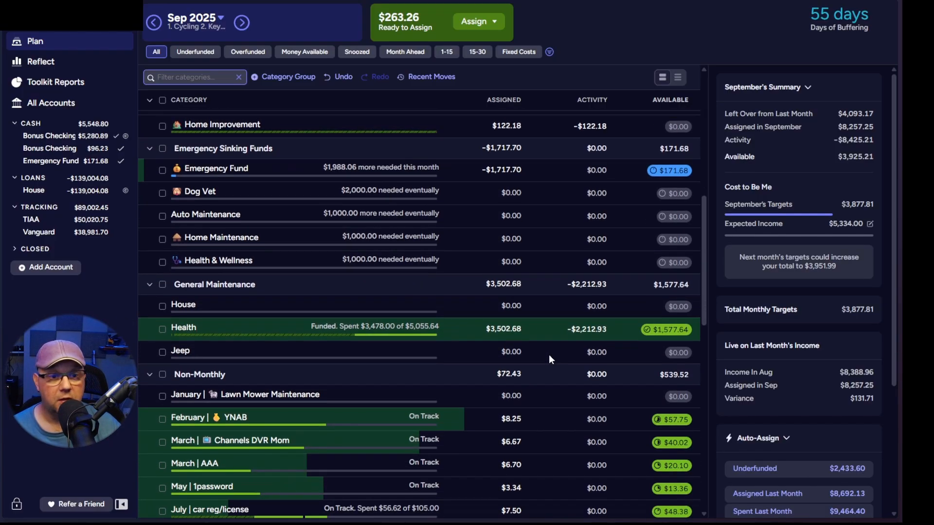
scroll(549, 359, down, 1)
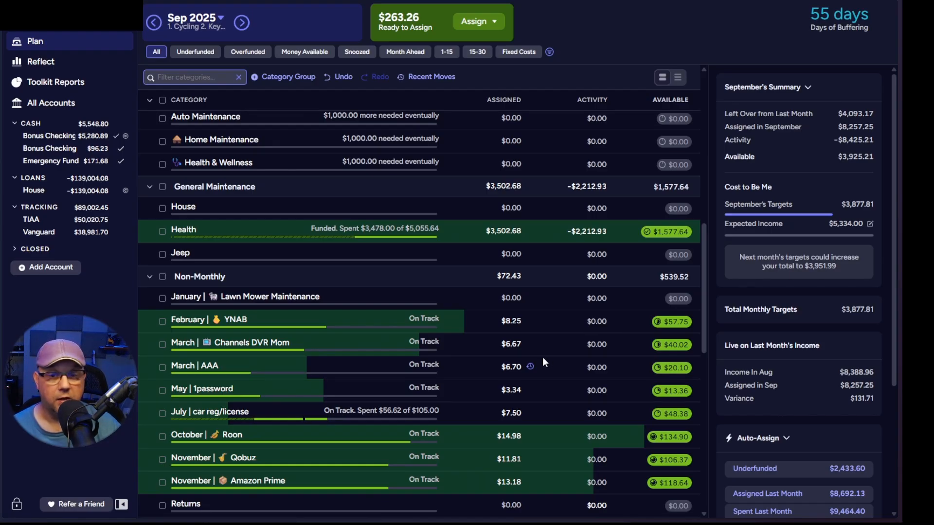
scroll(543, 360, down, 6)
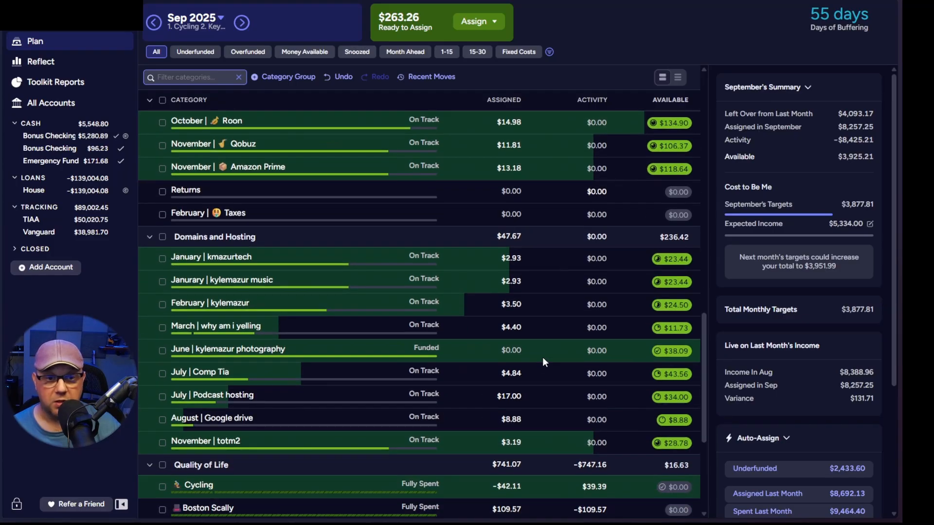
scroll(543, 361, down, 3)
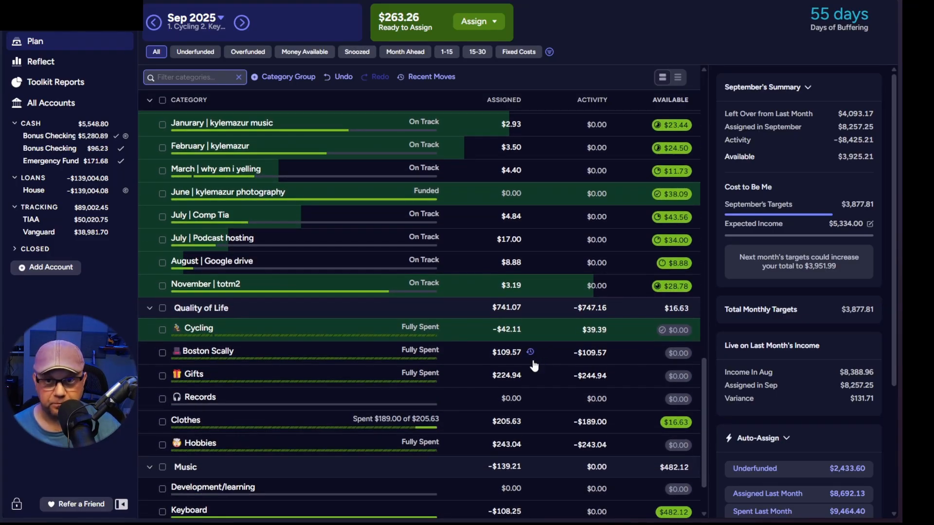
scroll(533, 367, up, 2)
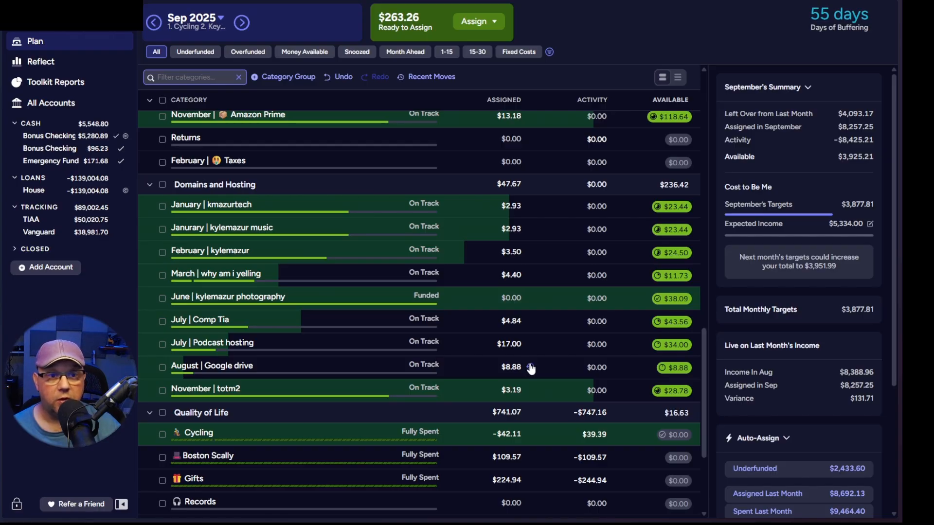
scroll(531, 368, up, 7)
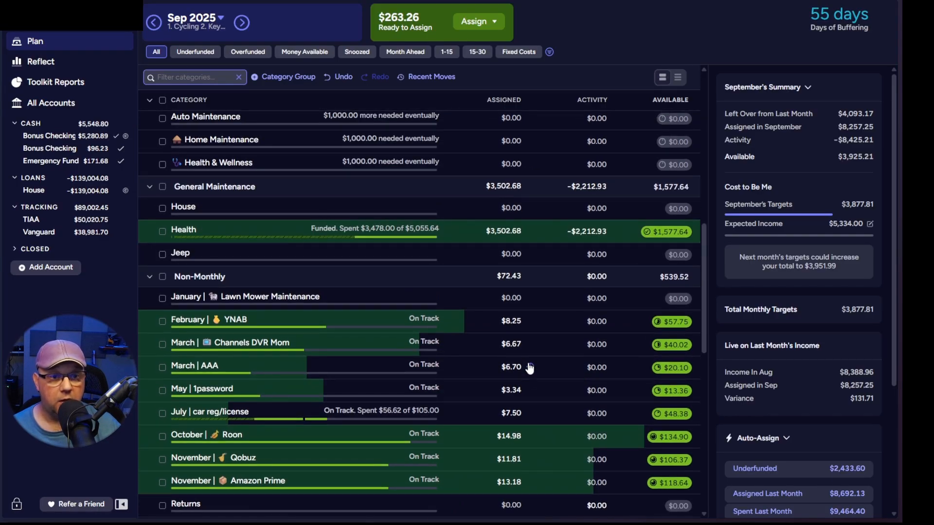
scroll(479, 360, down, 2)
click(474, 353)
scroll(473, 348, down, 1)
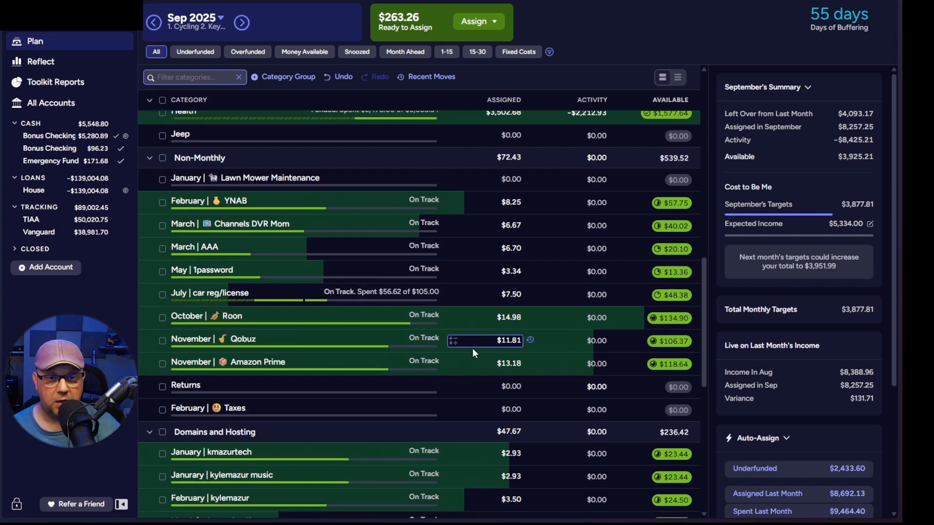
click(472, 348)
Move the full $16.63 available in Clothes to Ready to Assign.
scroll(471, 349, down, 6)
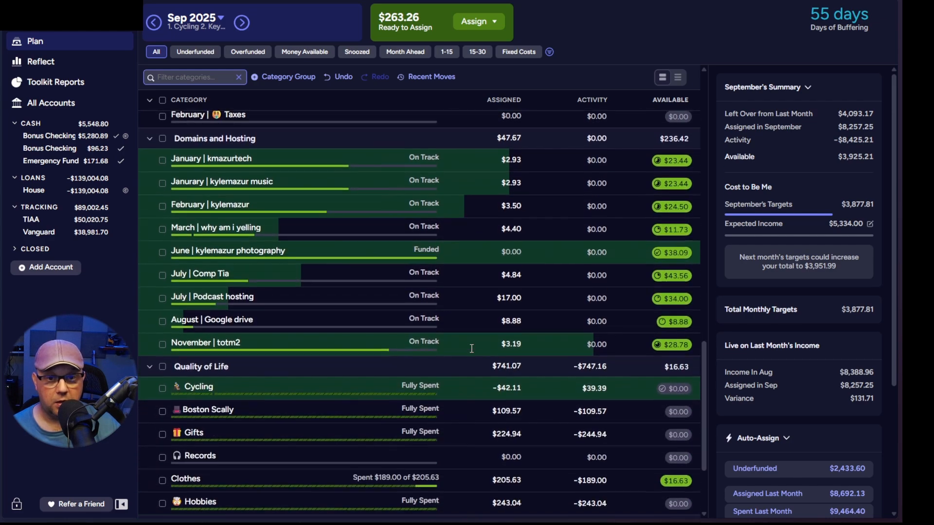
scroll(470, 348, down, 1)
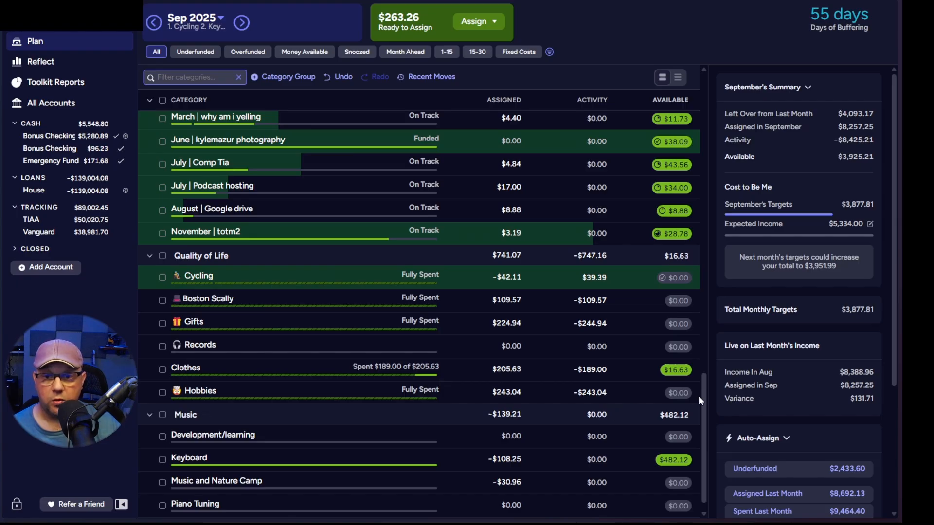
click(676, 371)
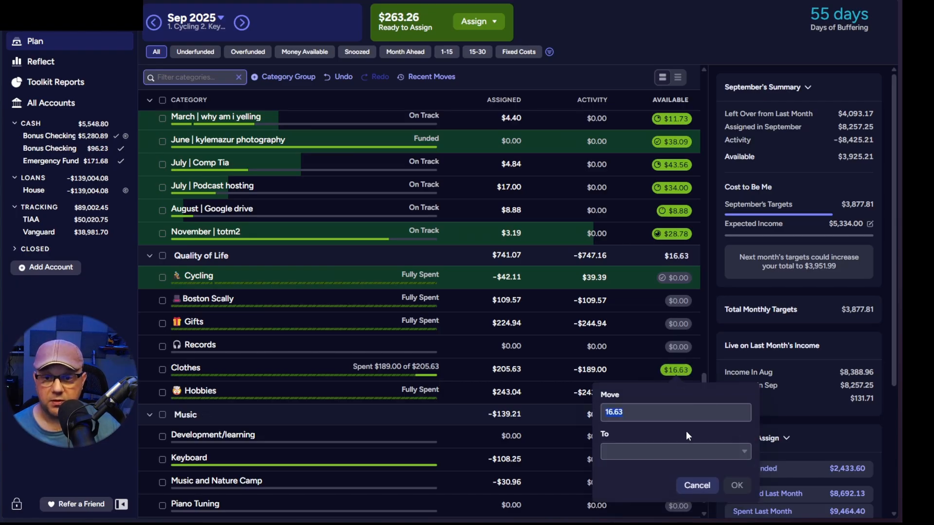
click(690, 451)
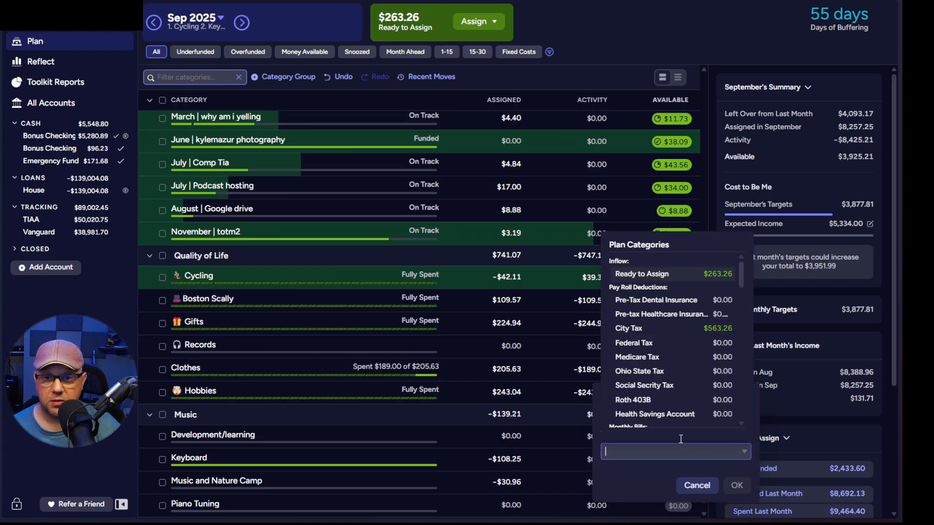
click(670, 279)
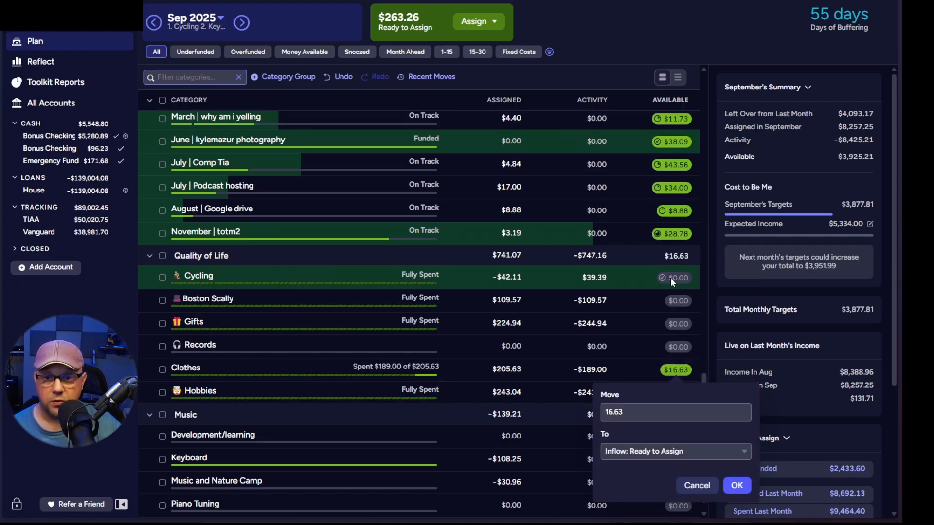
click(738, 485)
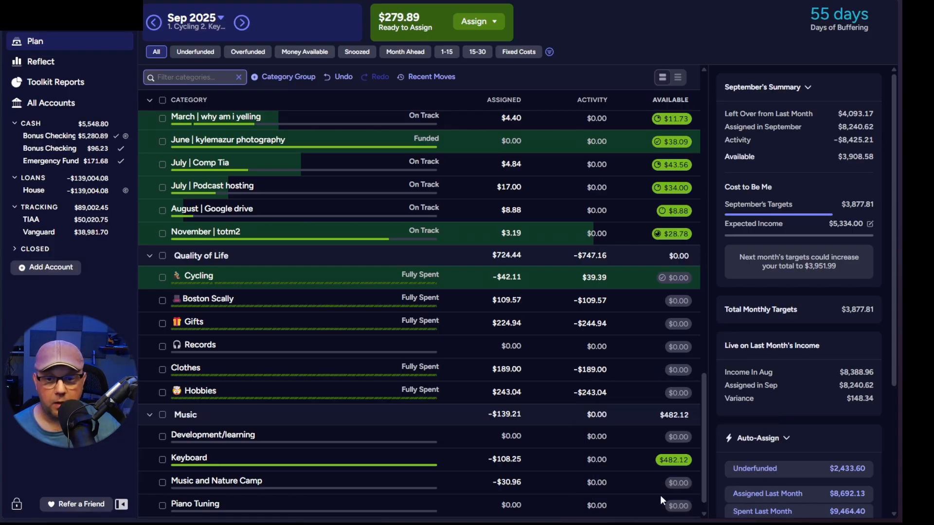
Review the assigned, activity and available amounts across all September 2025 category groups.
scroll(660, 495, down, 1)
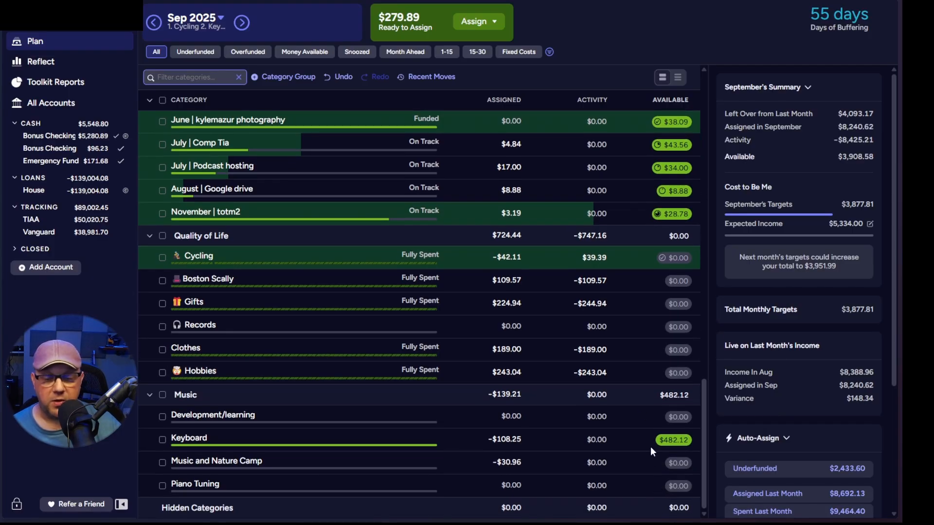
scroll(650, 446, up, 15)
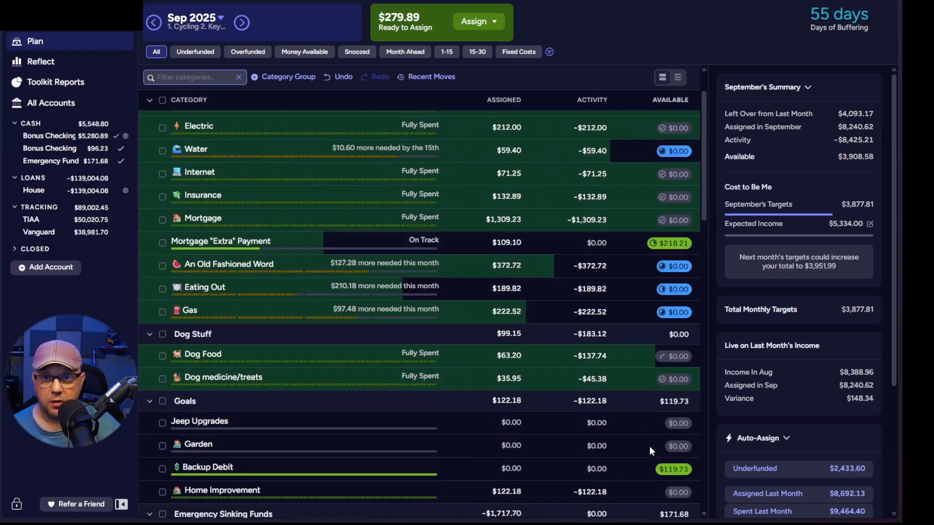
scroll(650, 446, up, 3)
scroll(650, 446, down, 20)
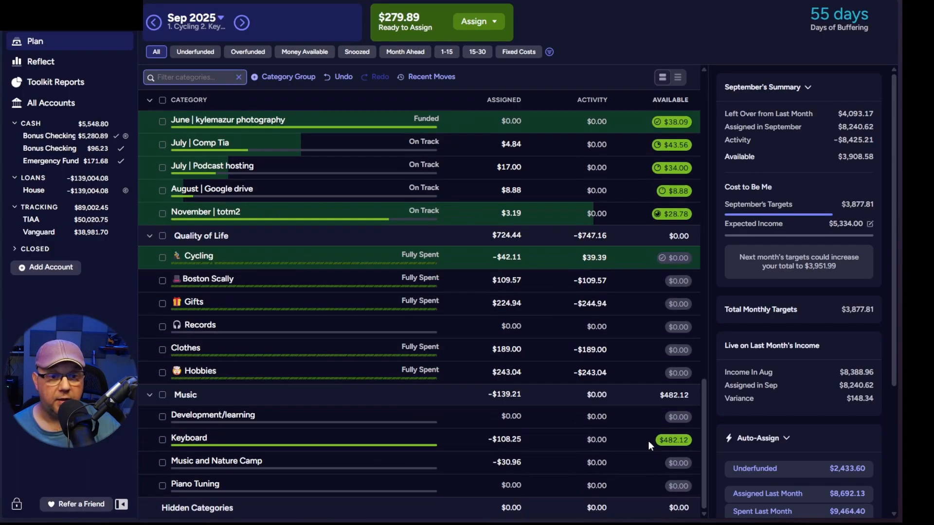
scroll(649, 440, up, 20)
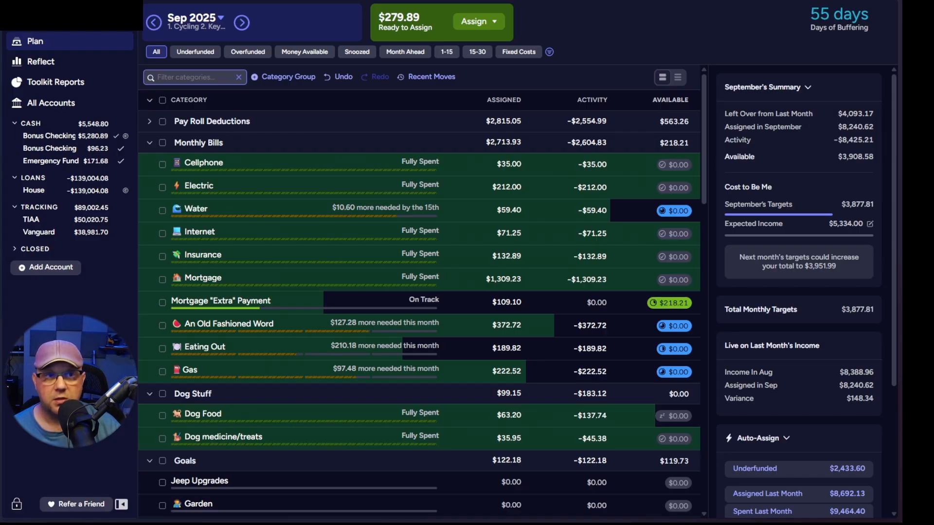
scroll(566, 334, down, 2)
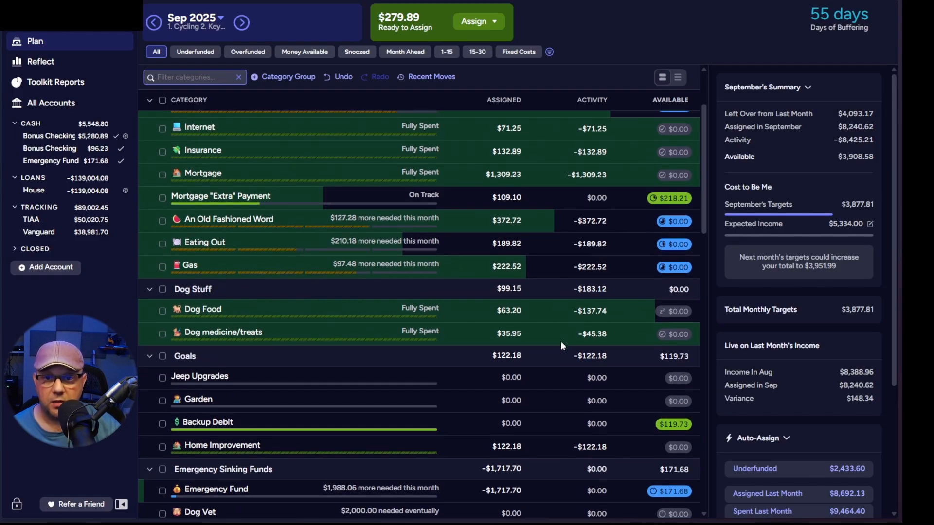
scroll(561, 346, down, 3)
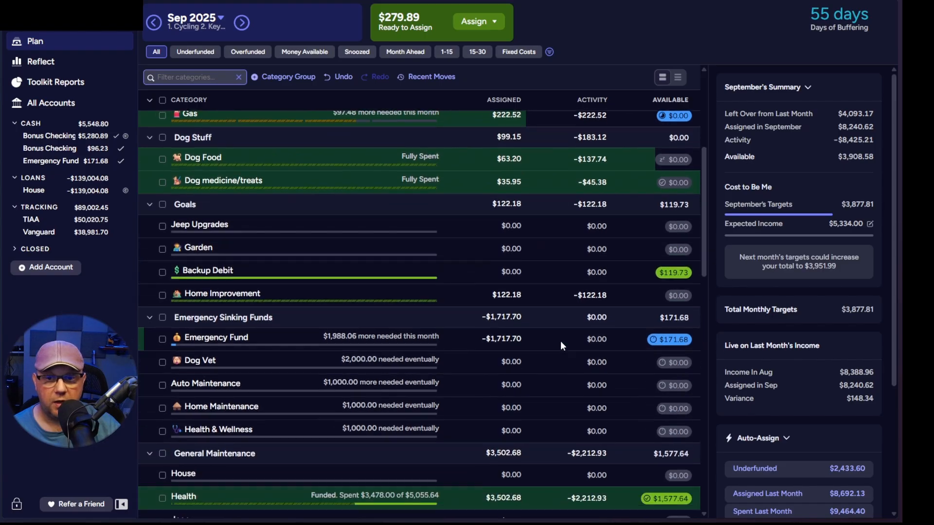
scroll(560, 346, down, 3)
scroll(559, 345, down, 1)
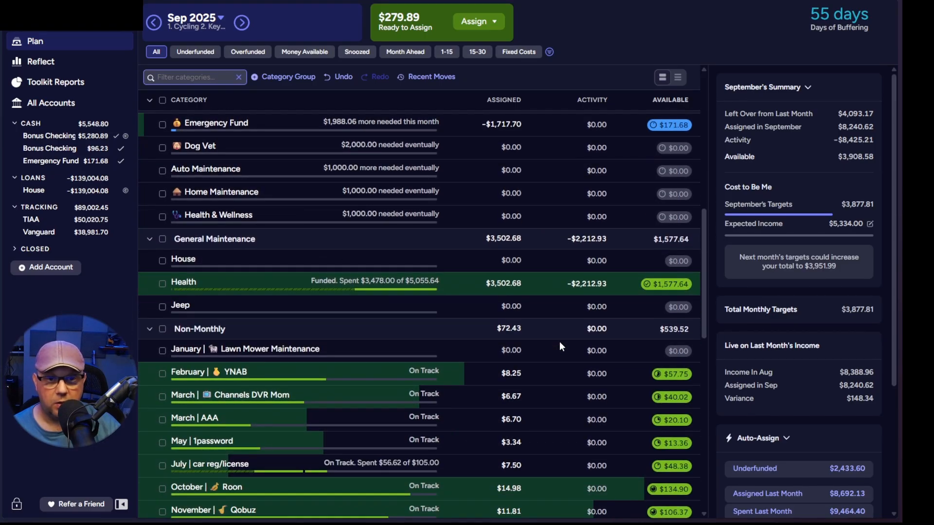
scroll(559, 342, down, 2)
scroll(545, 349, down, 10)
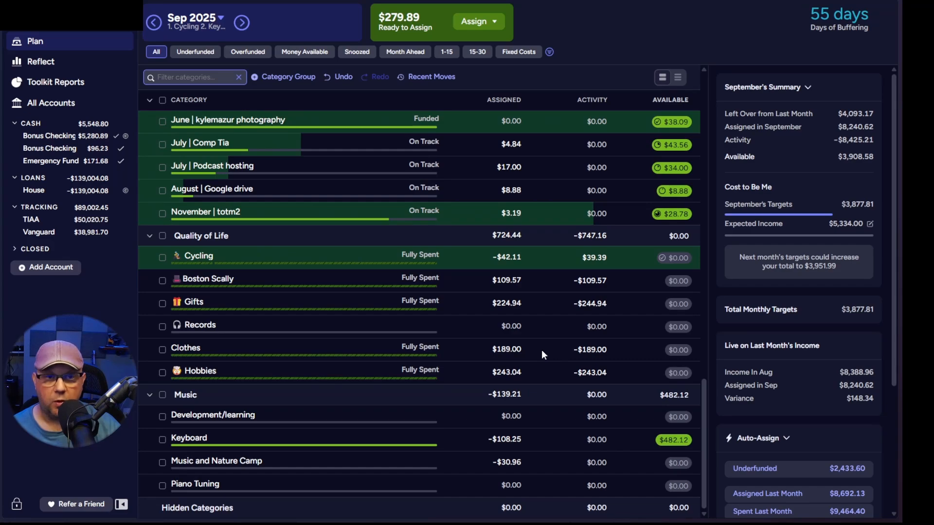
scroll(541, 349, up, 20)
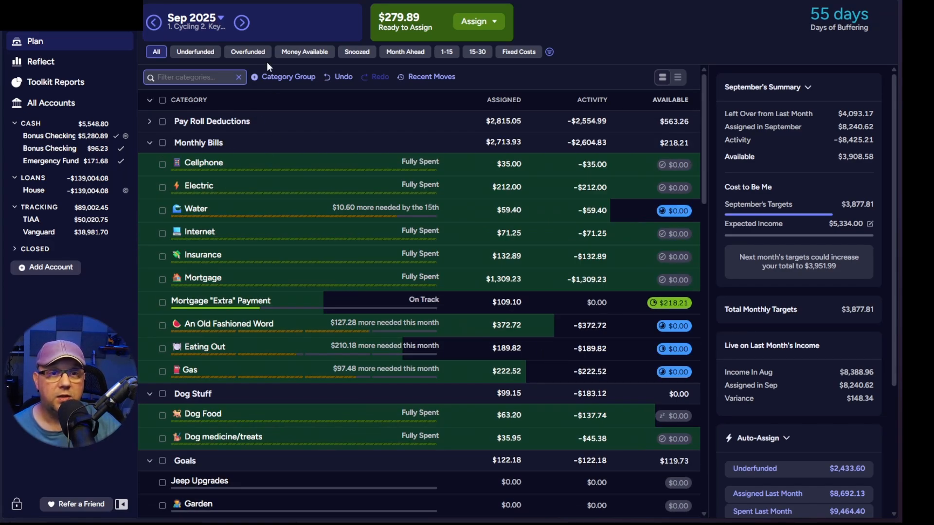
In the October 2025 plan, assign $278.89 to the Health category under General Maintenance.
click(242, 24)
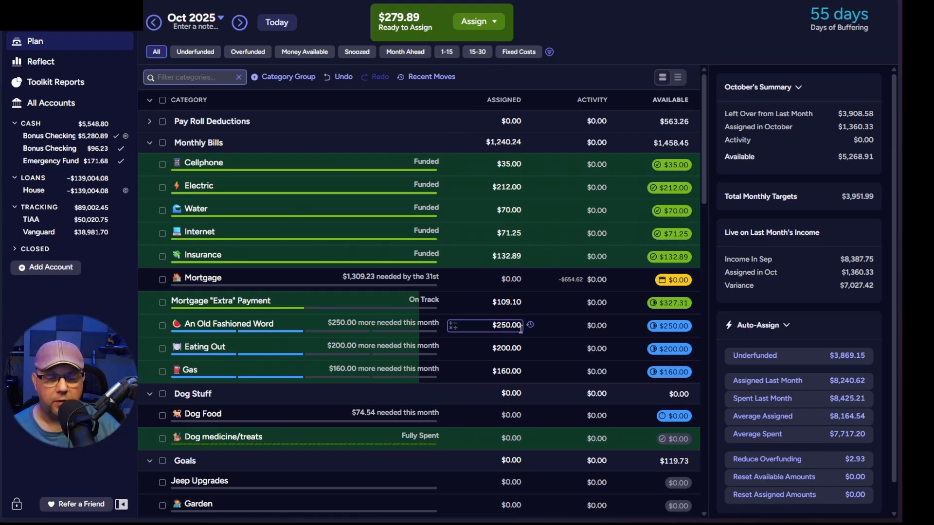
scroll(519, 326, down, 5)
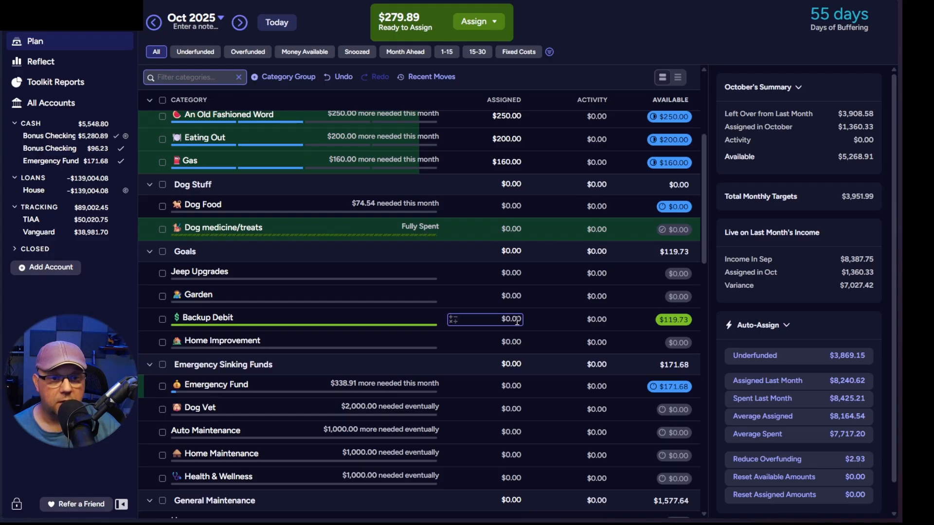
scroll(517, 321, down, 4)
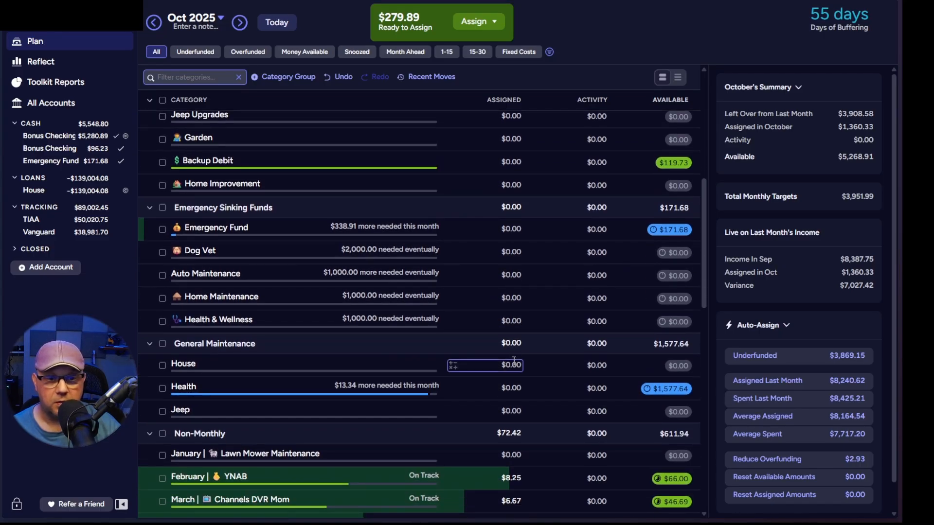
click(516, 389)
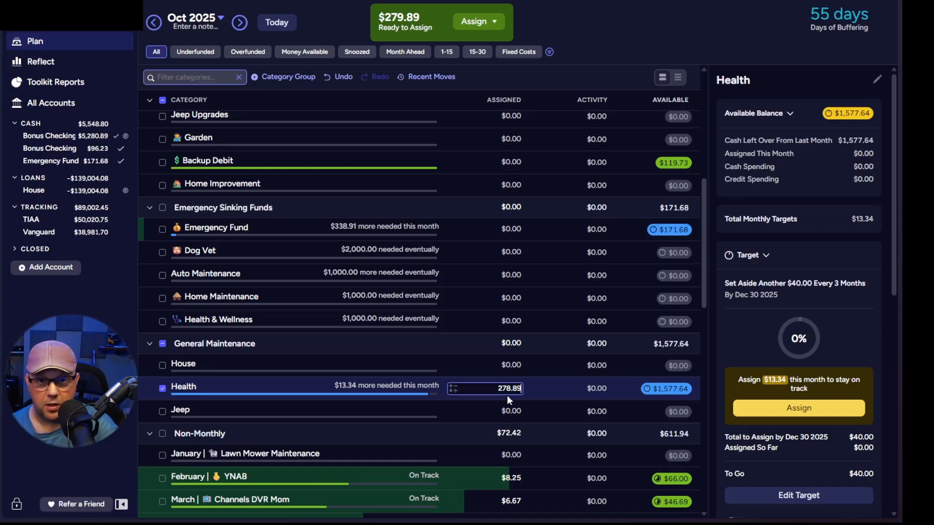
key(Return)
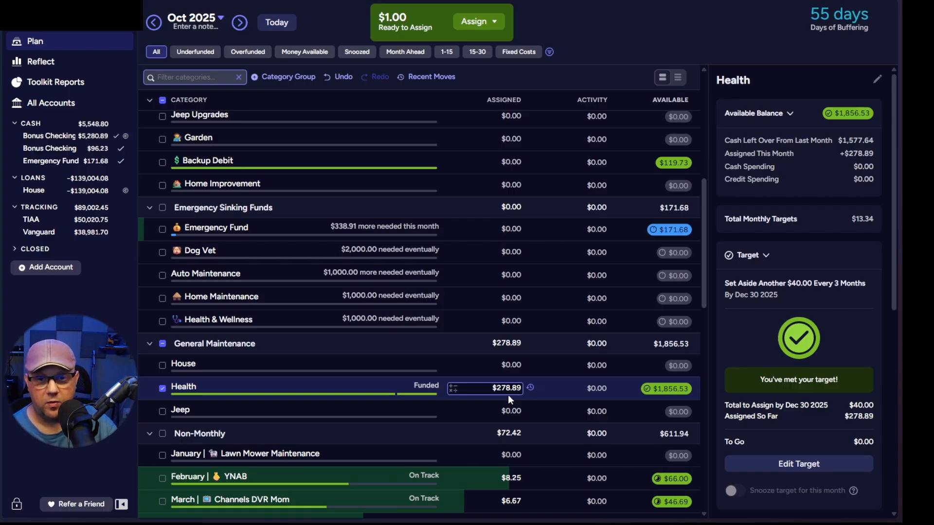
Add $1 to the October assignment for Health, making it $279.89.
click(510, 394)
key(End)
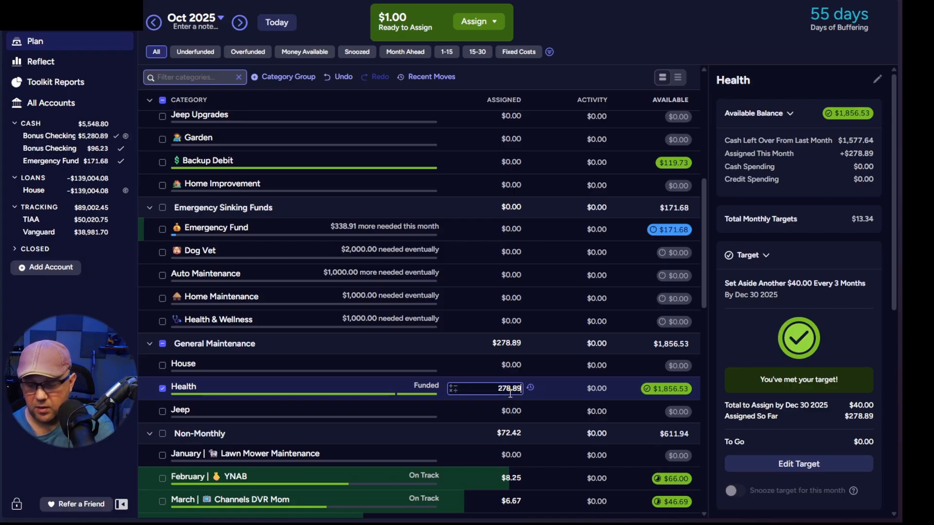
text(+1)
key(Return)
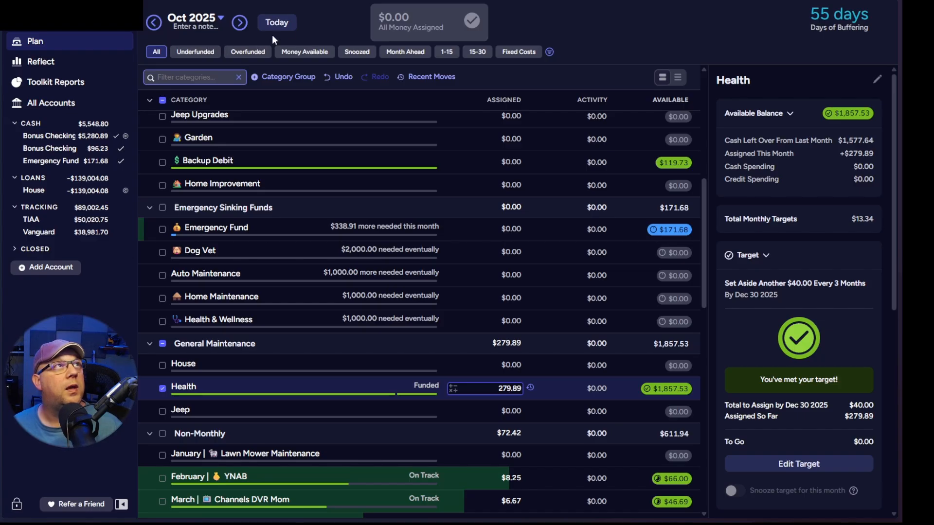
Return to the September 2025 plan and examine the Non-Monthly, Domains and Hosting, and Quality of Life categories.
click(290, 25)
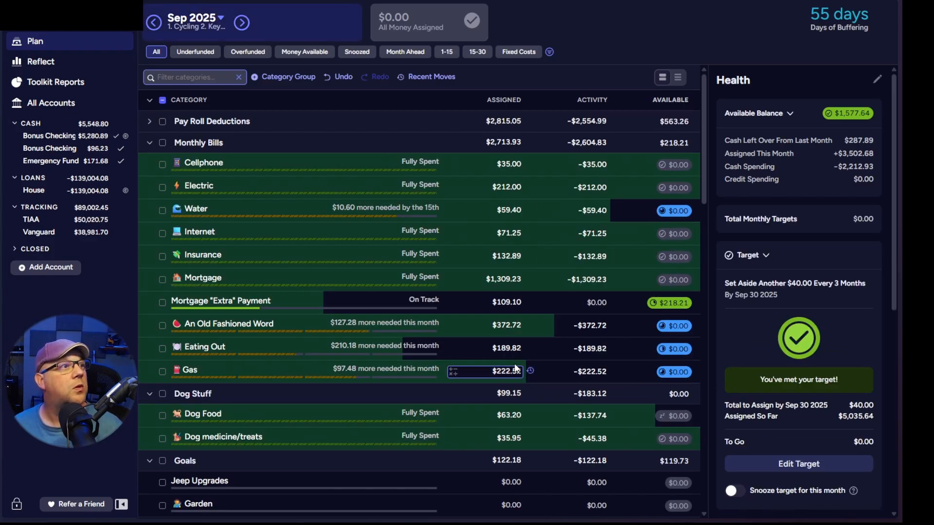
scroll(514, 365, down, 2)
scroll(514, 364, down, 10)
scroll(513, 363, up, 7)
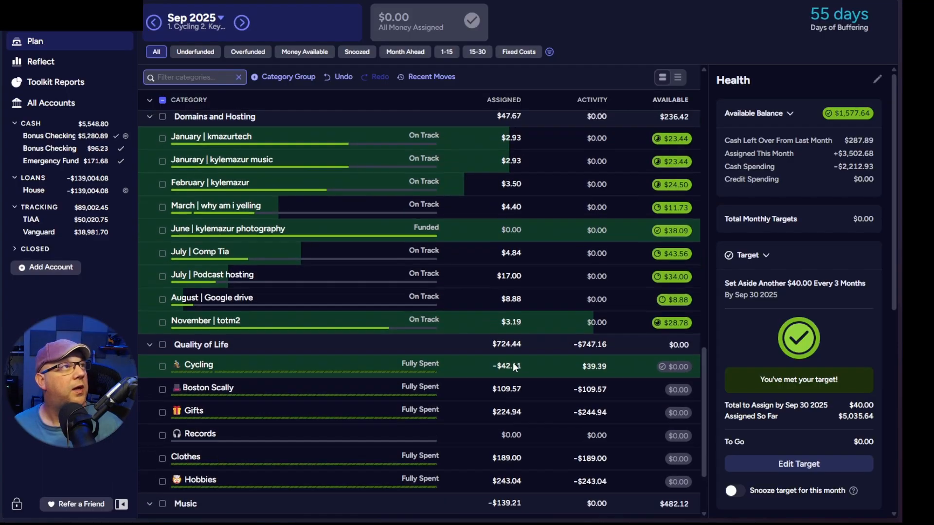
scroll(513, 364, up, 3)
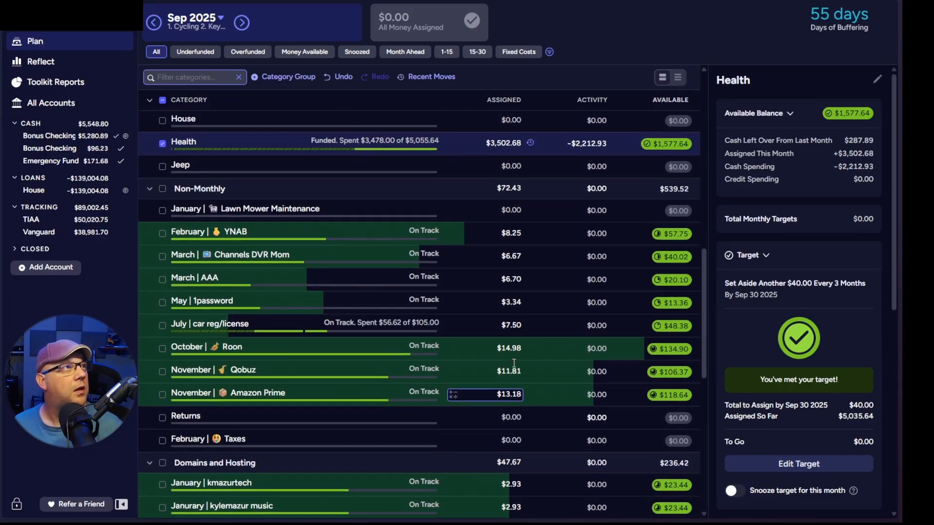
scroll(584, 380, down, 4)
scroll(647, 386, down, 1)
scroll(790, 354, down, 7)
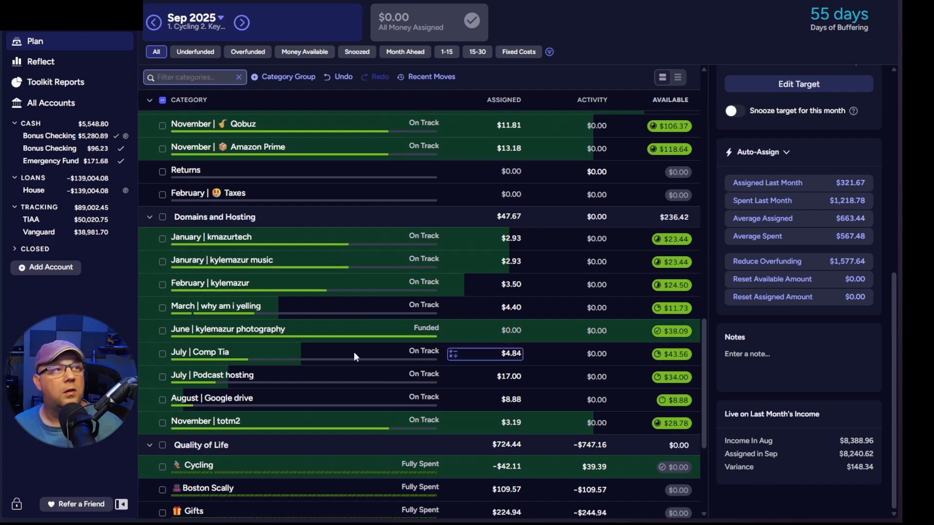
Review the September 2025 categories from Domains and Hosting through Music, return to General Maintenance, and deselect Health.
scroll(261, 351, down, 2)
scroll(260, 351, up, 2)
scroll(262, 355, down, 4)
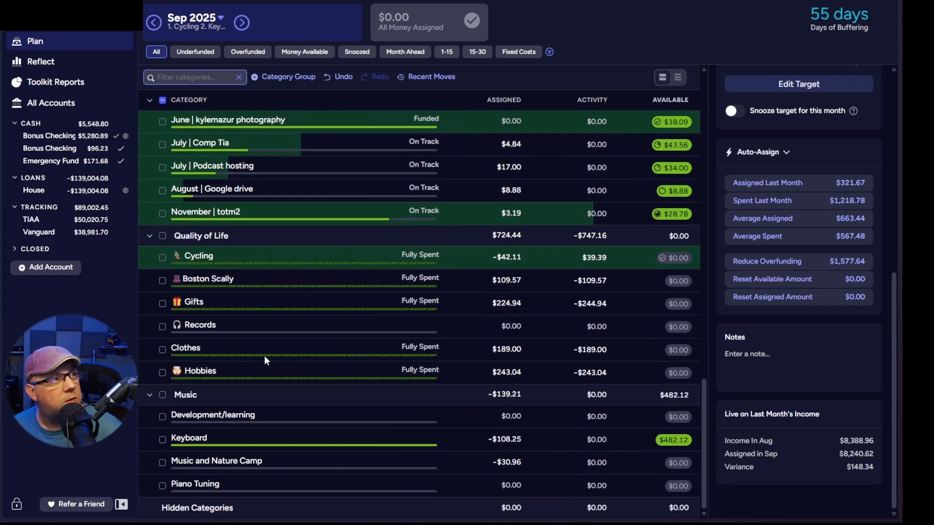
scroll(265, 355, up, 12)
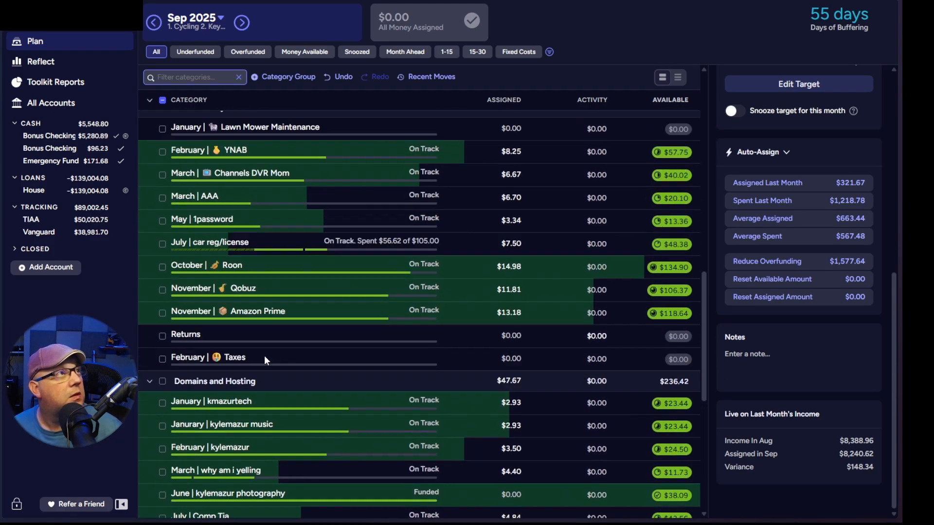
scroll(264, 355, up, 1)
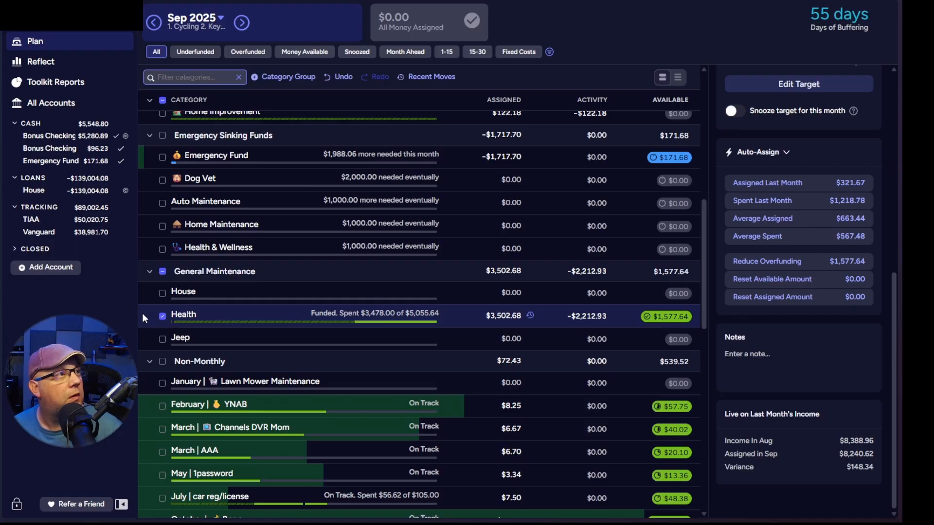
click(164, 315)
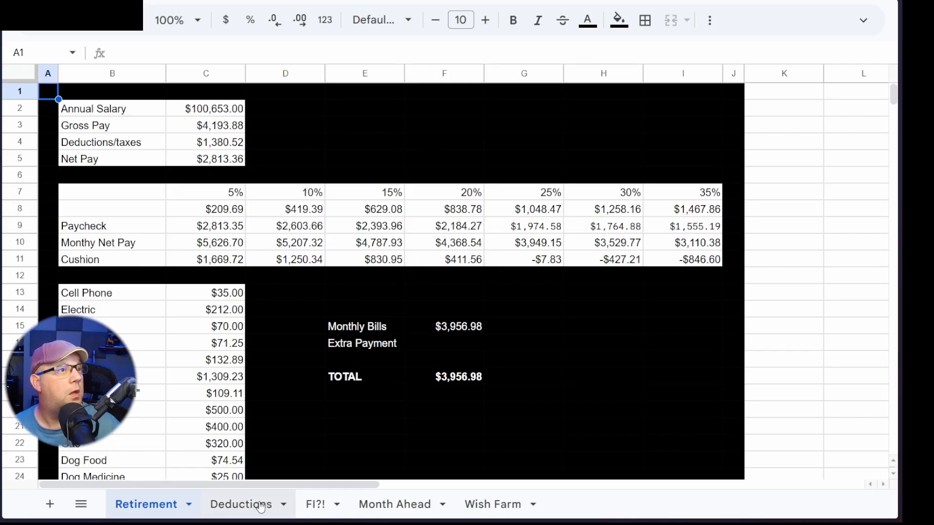
Switch to the Google Sheets workbook and enter 1640.22 as the September 2025 amount in the Month Ahead sheet.
click(368, 508)
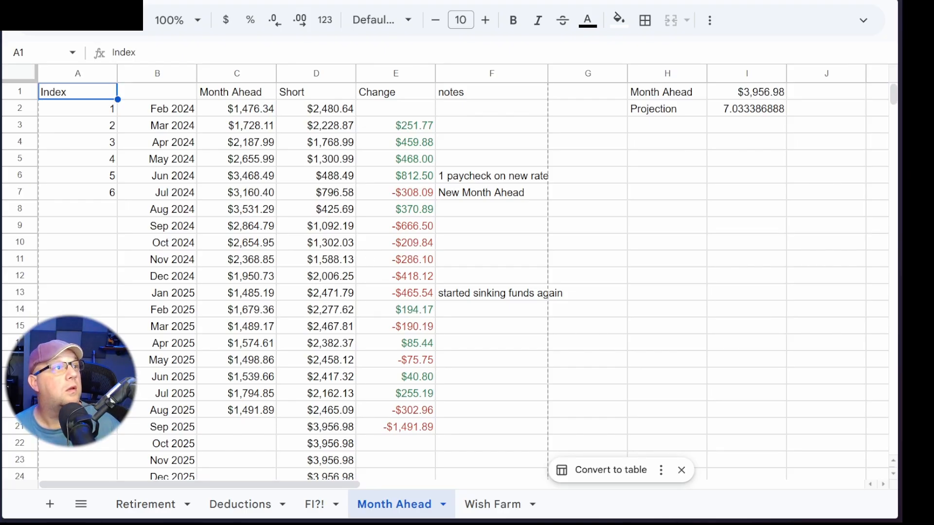
click(218, 429)
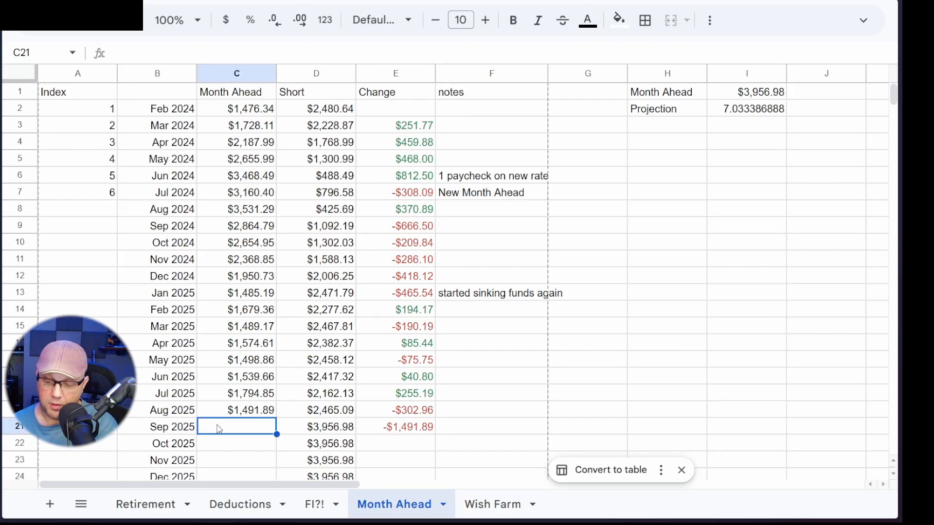
text(1,640)
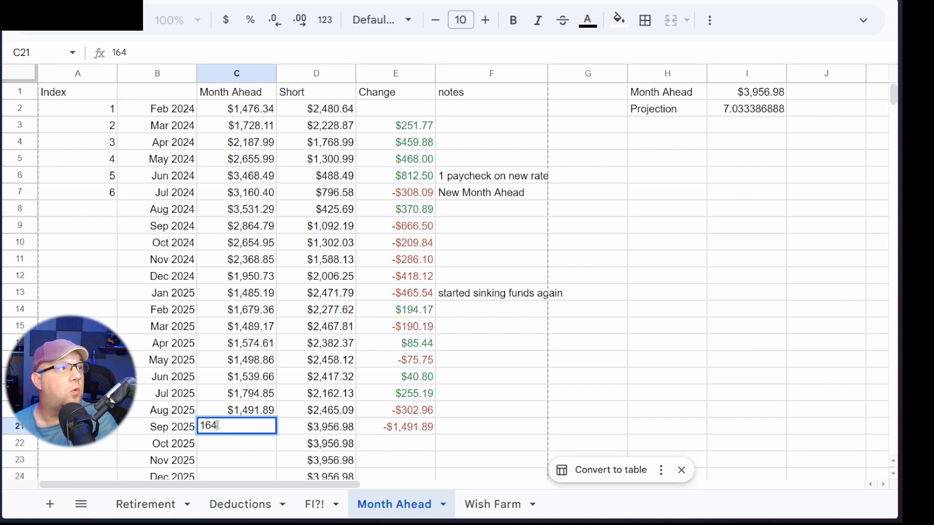
text(.22)
key(Return)
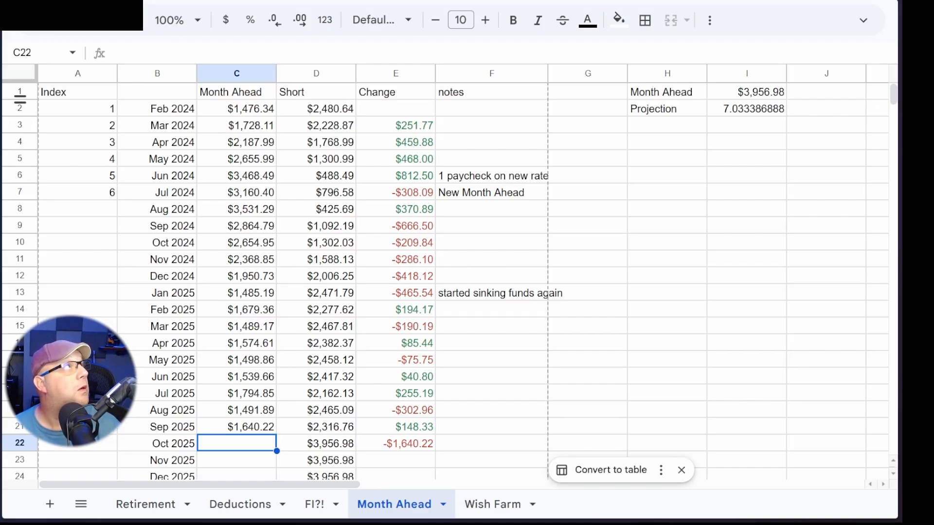
Return to YNAB and update the TIAA tracking account's balance for today to 52,463.28.
key(ctrl+Tab)
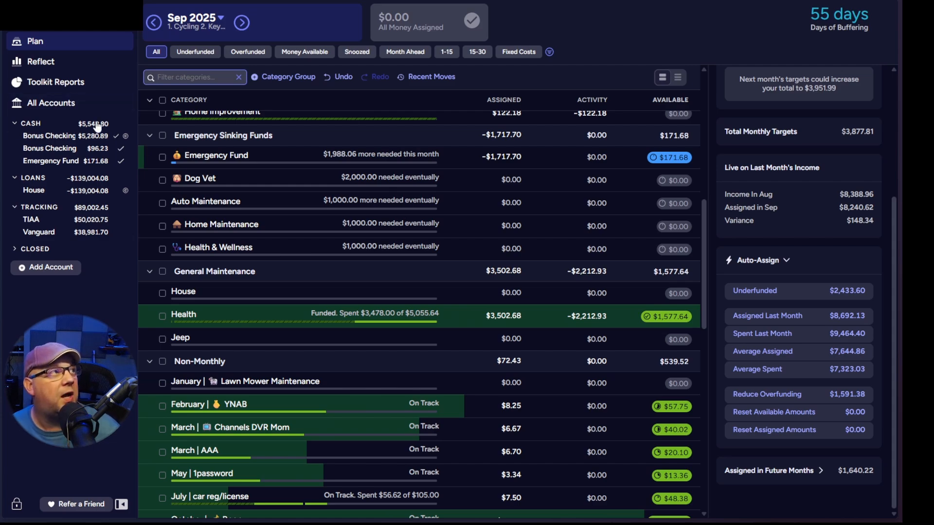
click(91, 221)
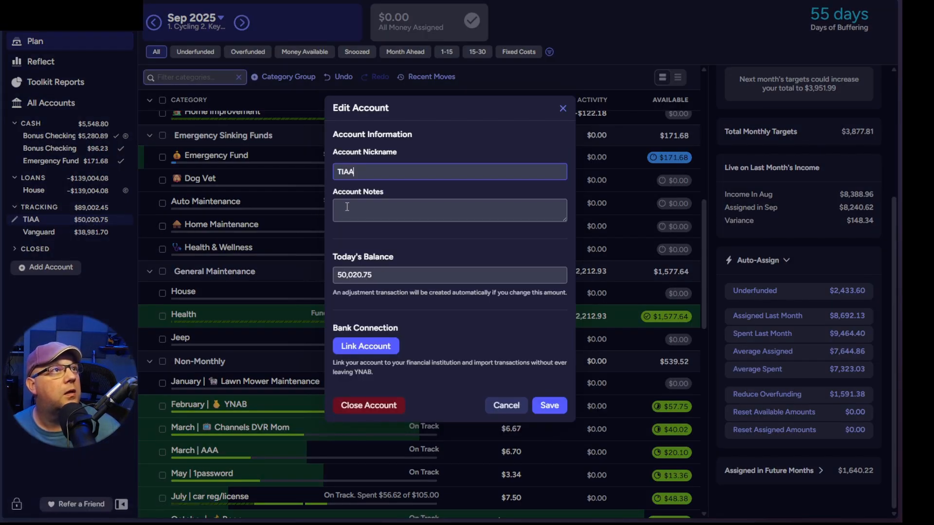
click(406, 275)
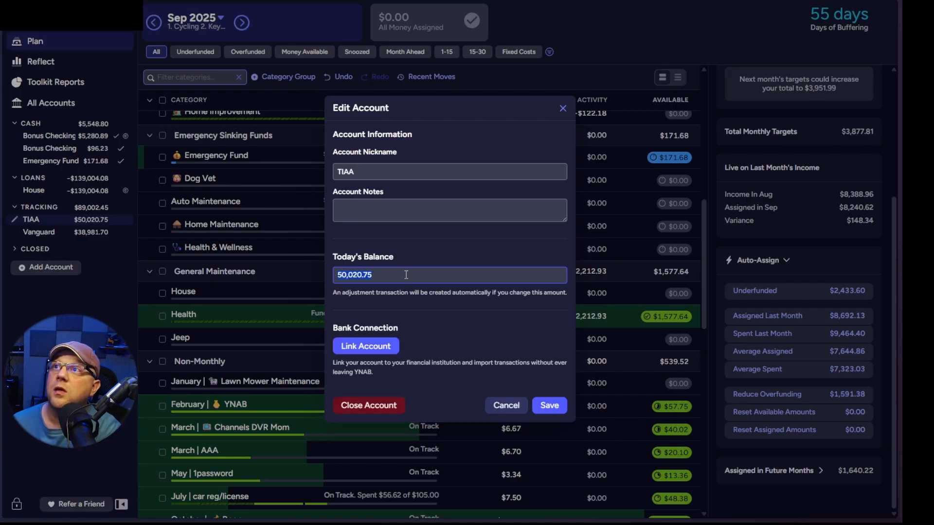
text(52463)
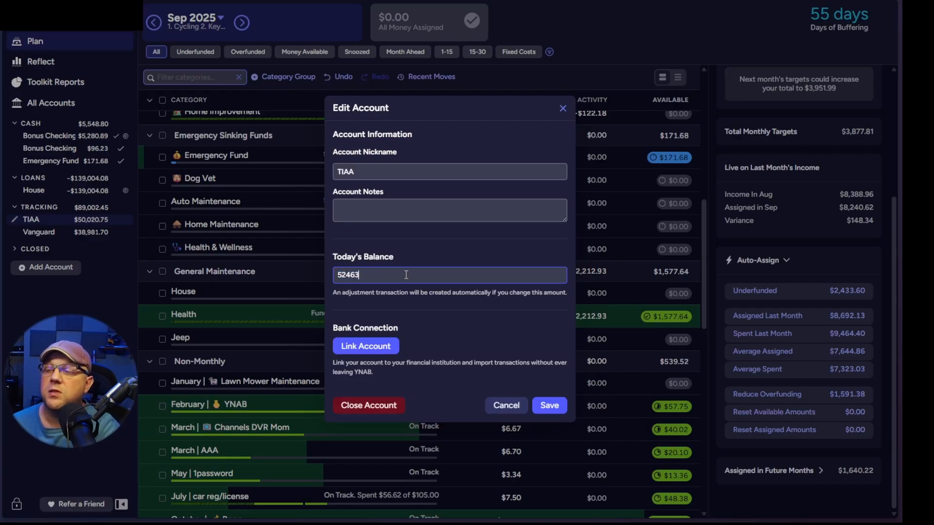
text(.258)
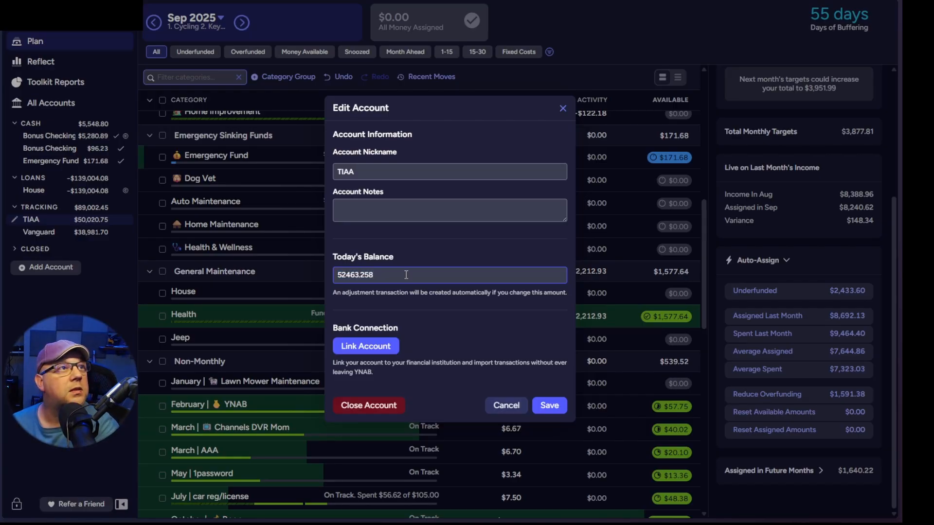
key(BackSpace)
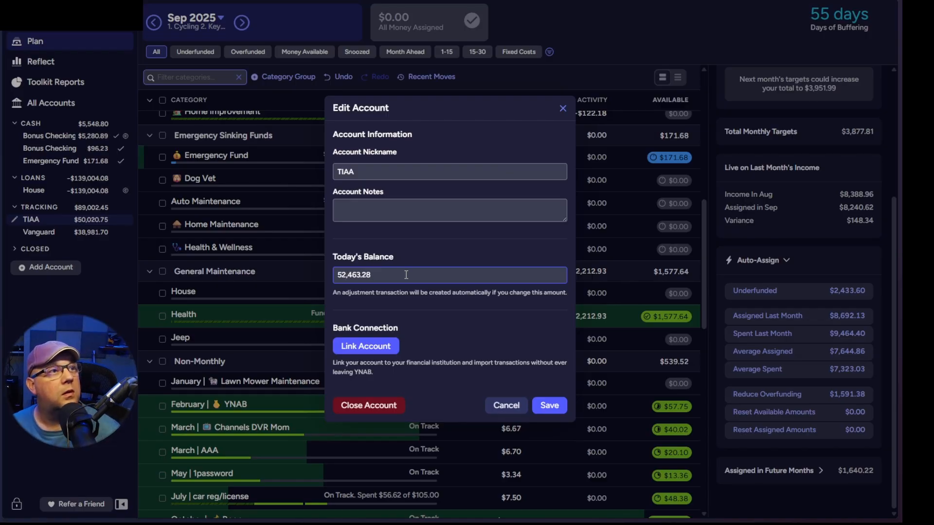
click(560, 405)
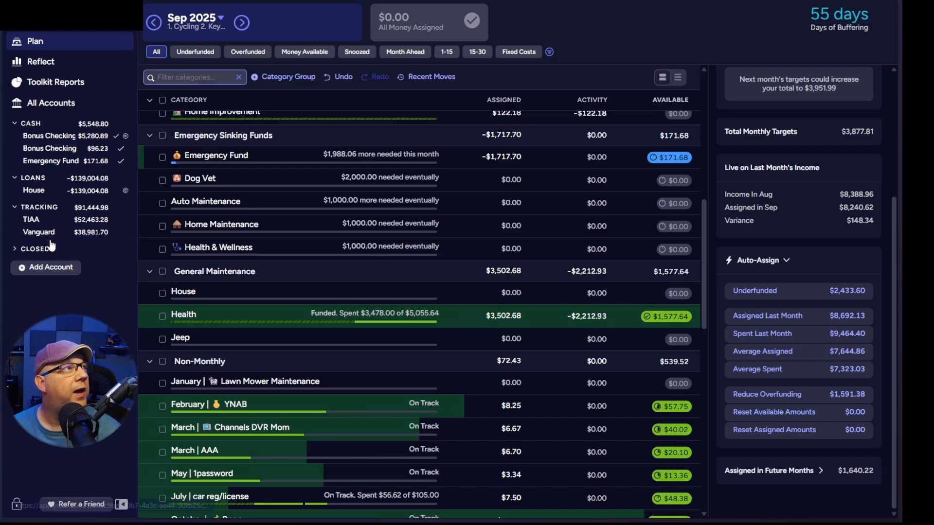
Update the Vanguard tracking account's balance for today to 40,402.15 and save it.
click(66, 232)
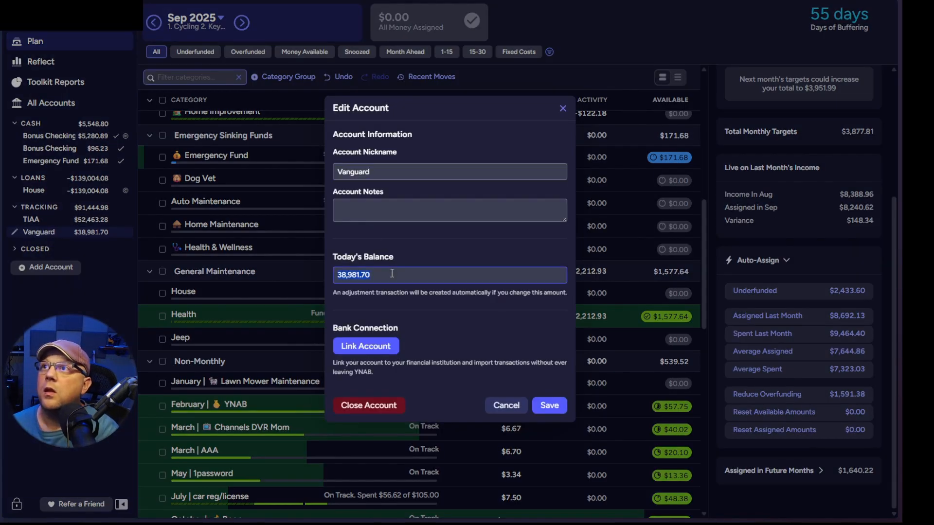
text(4)
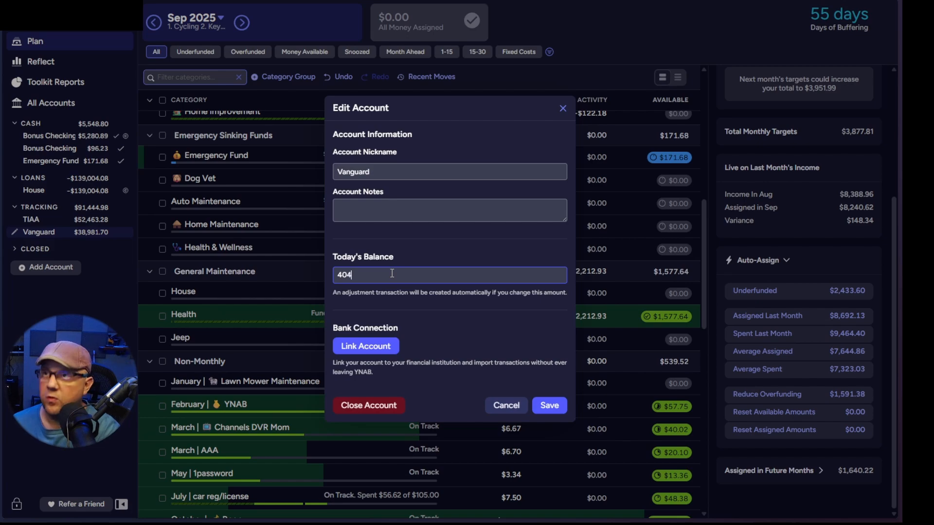
text(0,402.15)
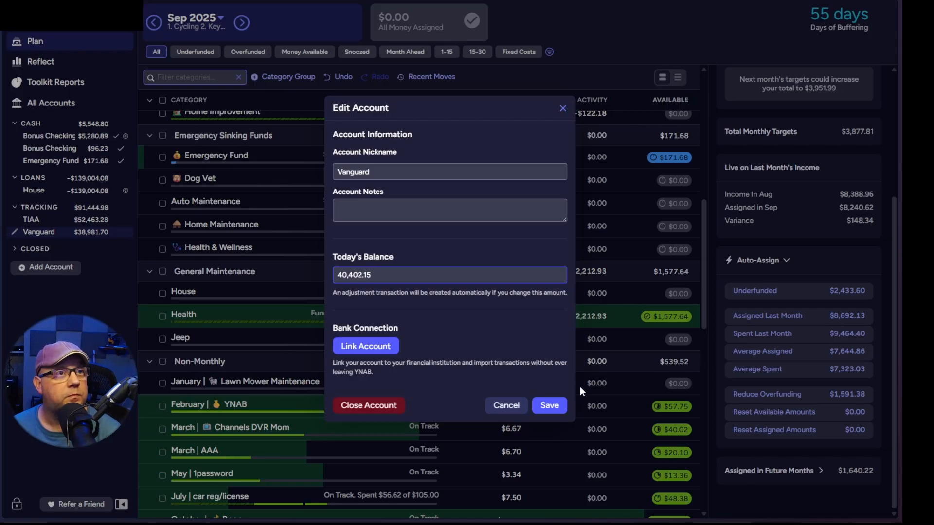
click(550, 407)
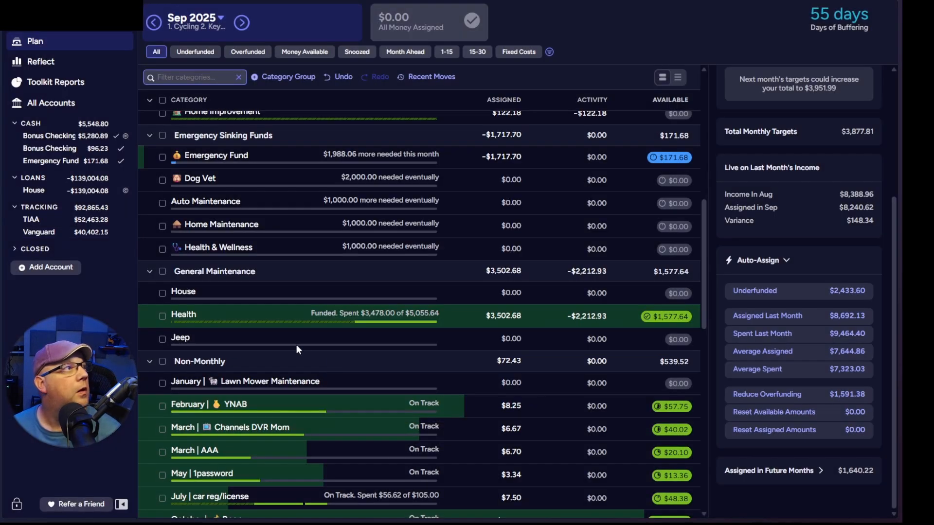
View the Vanguard transactions, open the TIAA account, and copy its working balance.
click(71, 238)
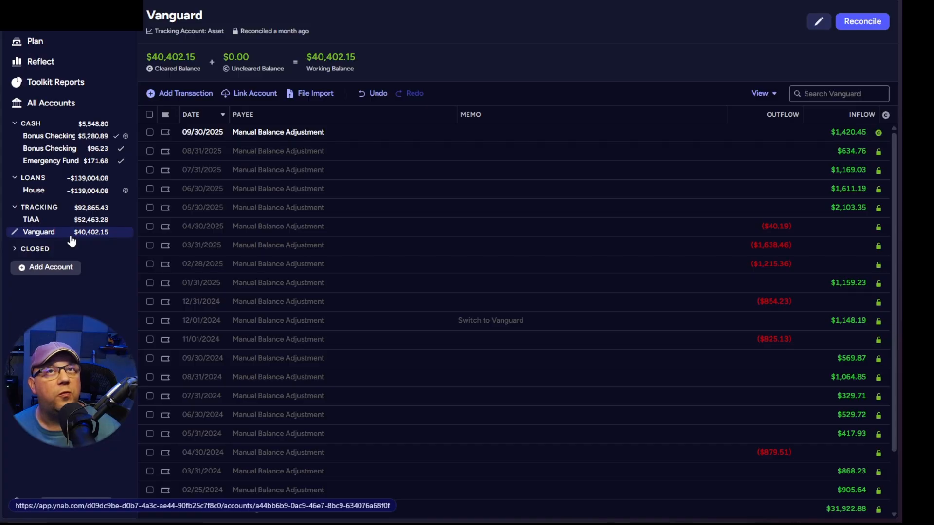
click(60, 221)
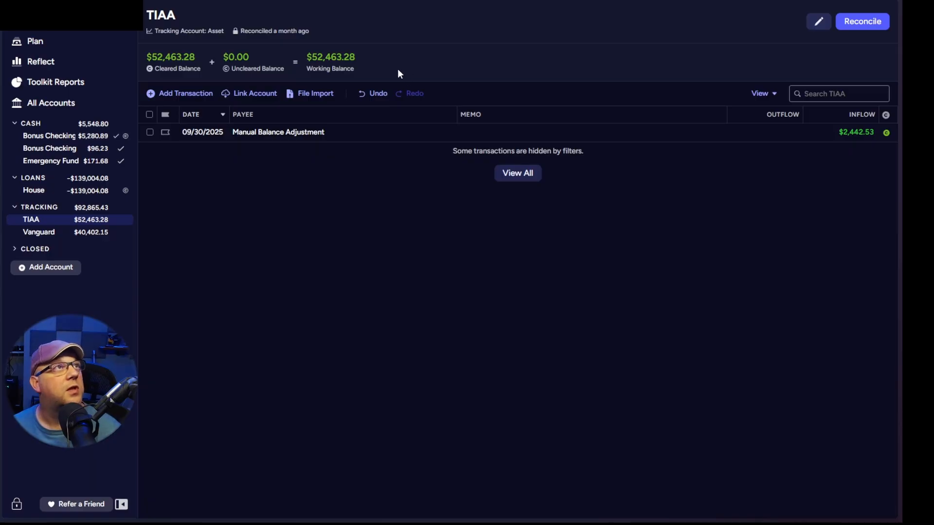
drag(355, 58, 303, 60)
key(ctrl+c)
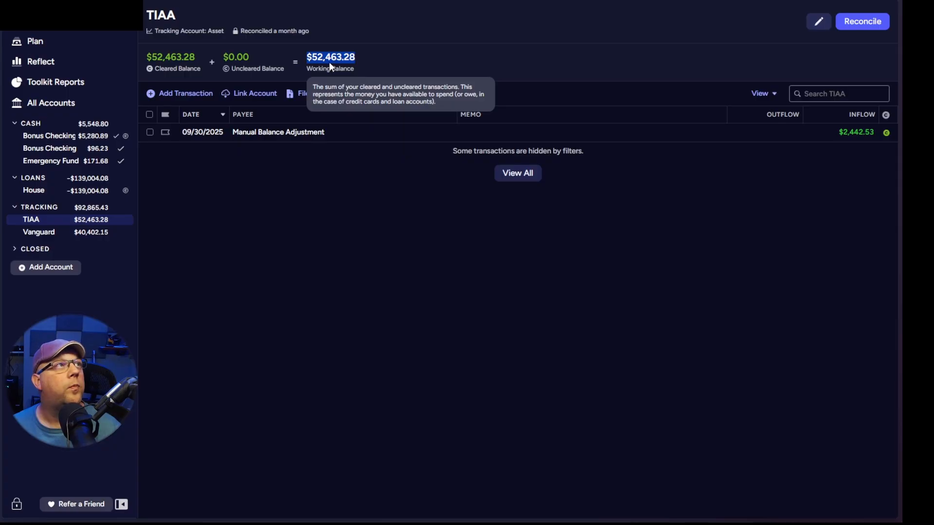
Try pasting the copied balance into the TIAA cell B3 of the September investments sheet in Google Sheets, and undo it.
click(1, 141)
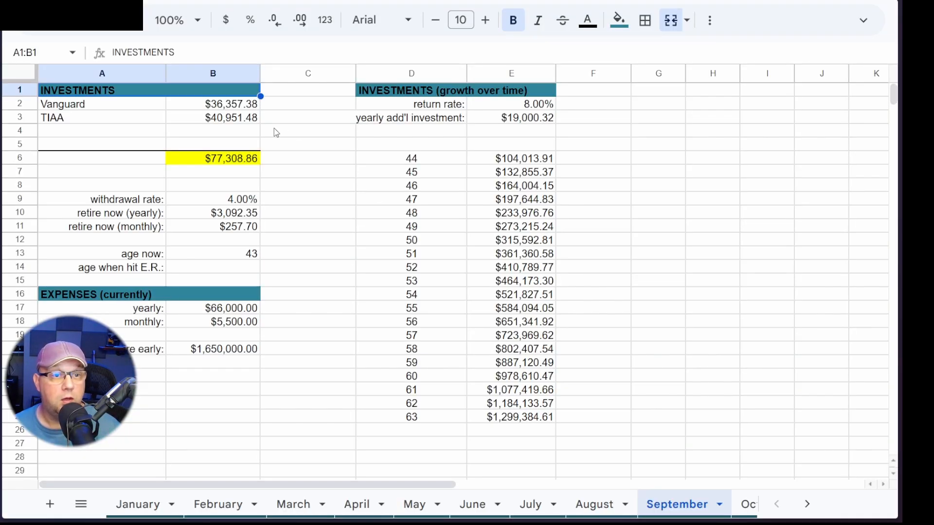
click(247, 122)
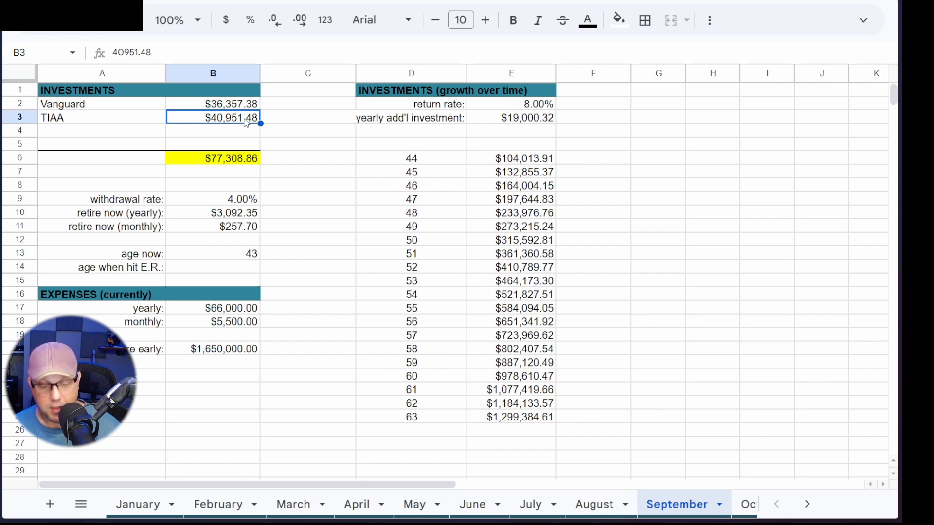
key(ctrl+v)
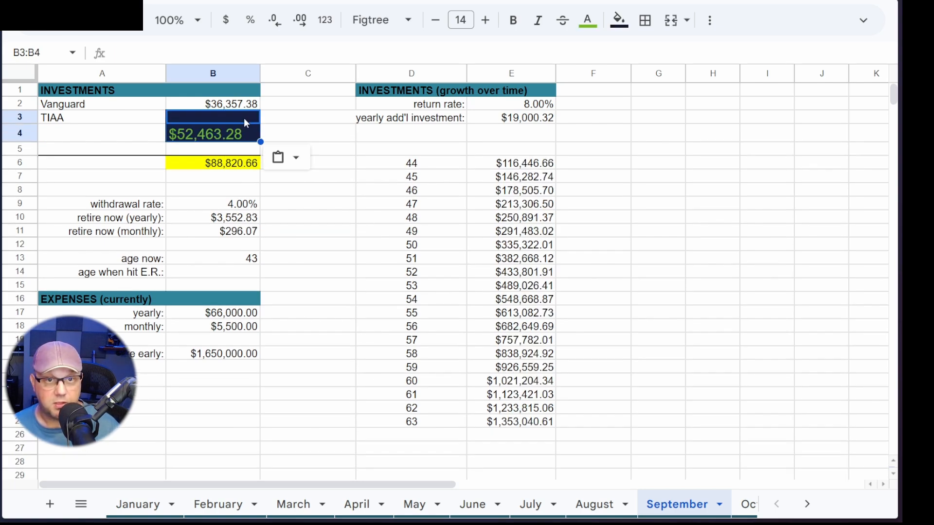
key(ctrl+z)
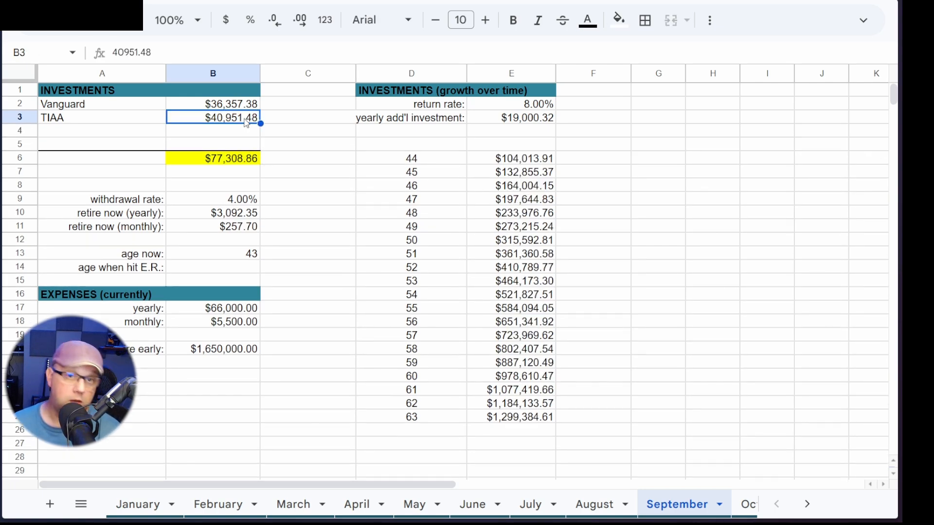
Try pasting the copied TIAA balance into B3 without its source formatting, and undo it.
right_click(248, 123)
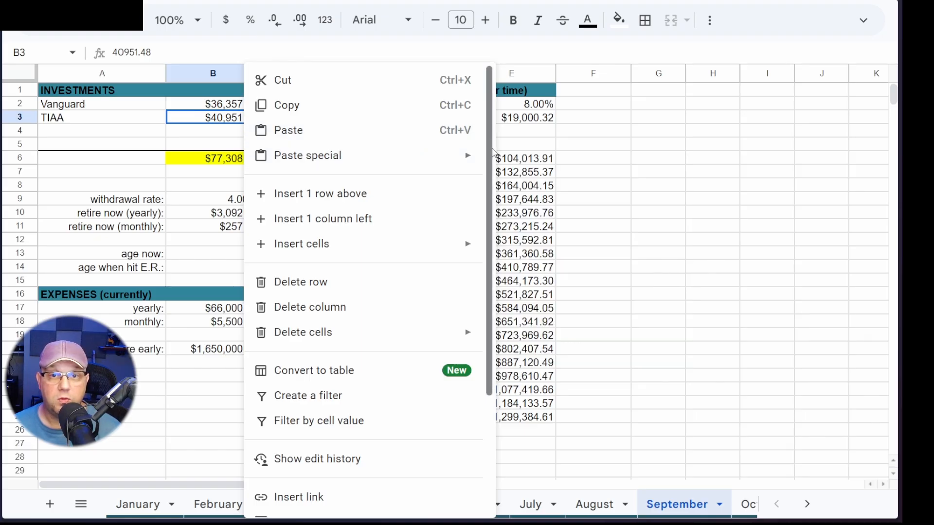
mouse_move(484, 164)
click(537, 162)
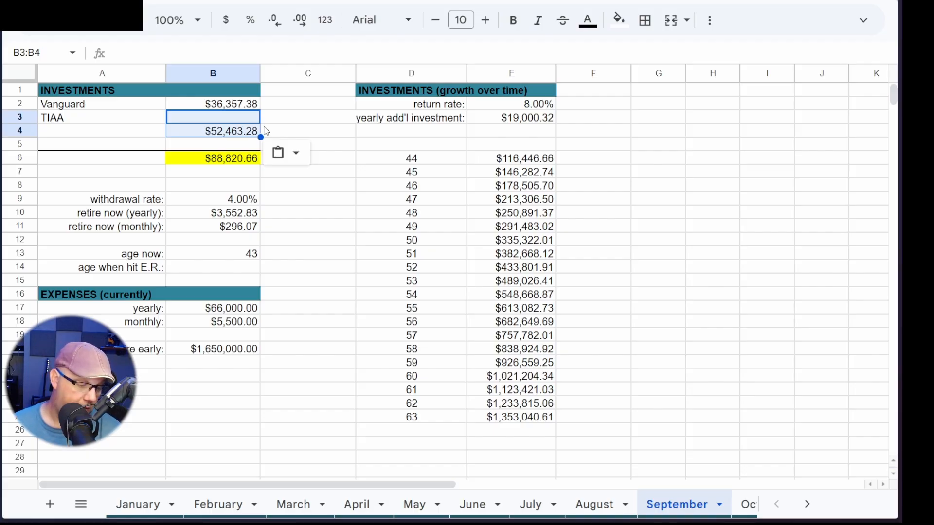
key(ctrl+z)
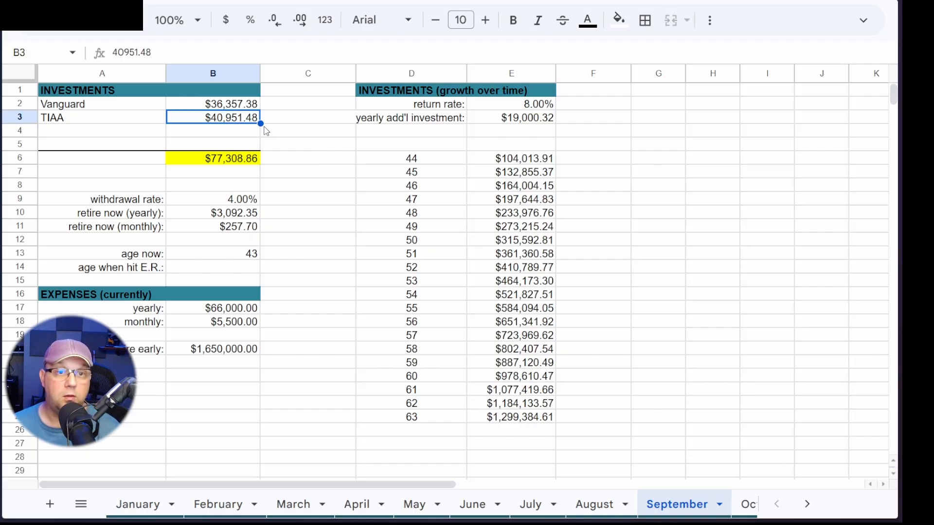
Paste the TIAA balance again at B3 without formatting, and try copying the resulting cells back onto B3.
right_click(208, 122)
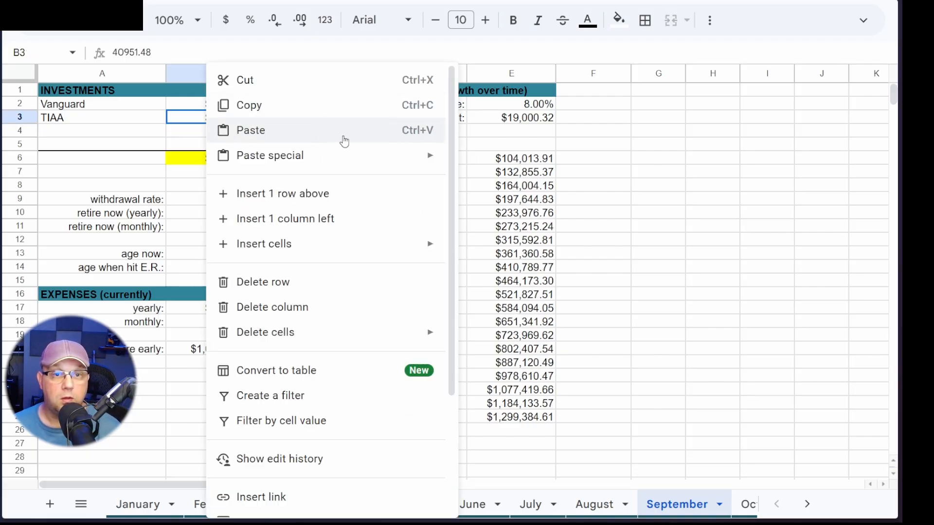
click(471, 157)
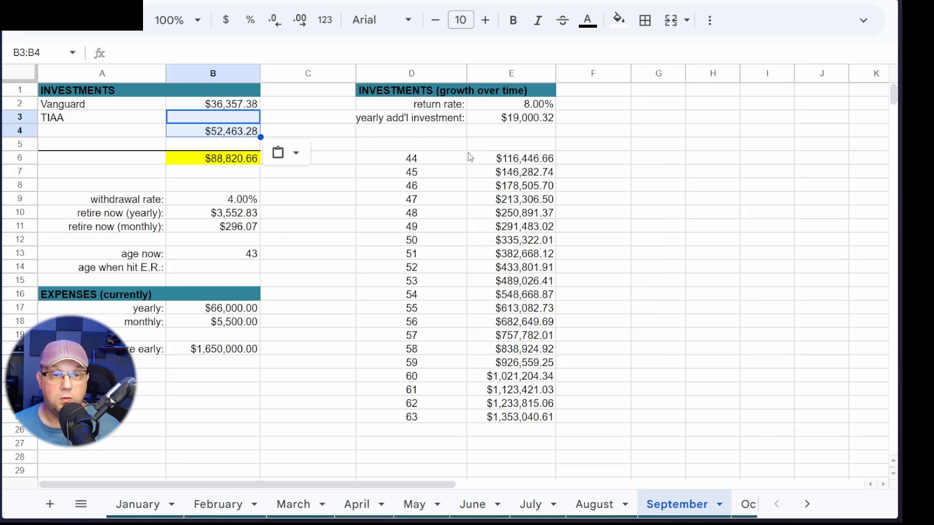
key(Return)
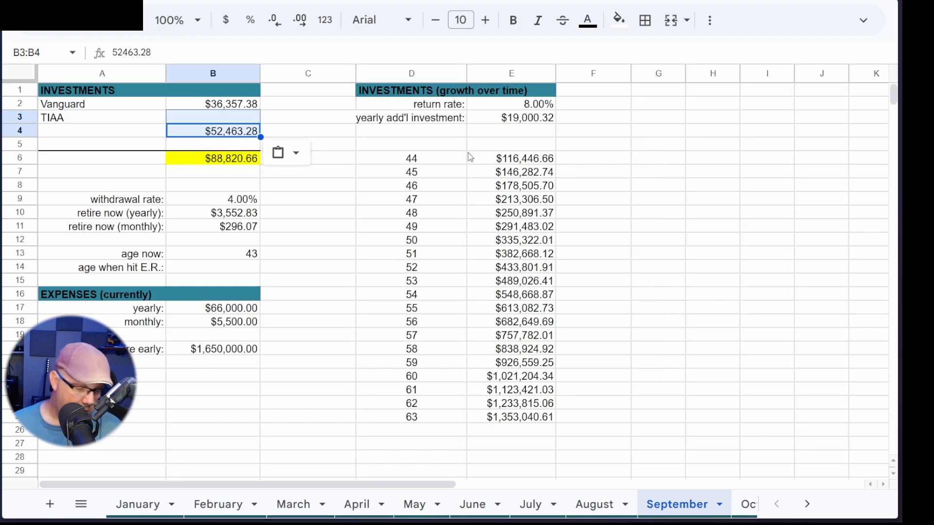
key(ctrl+c)
key(Up)
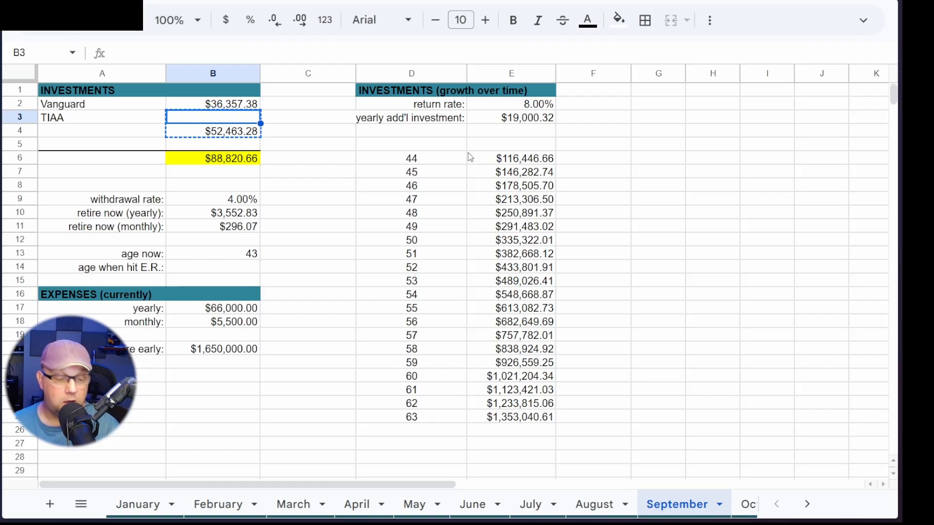
key(ctrl+v)
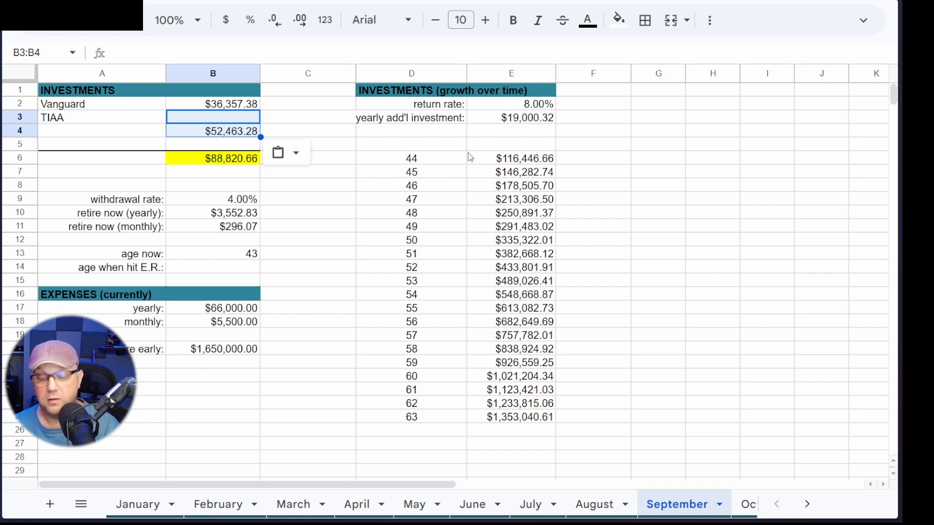
Enter 52463.28 in the TIAA cell B3, and clear the duplicated amounts from B3:B4.
text(52463)
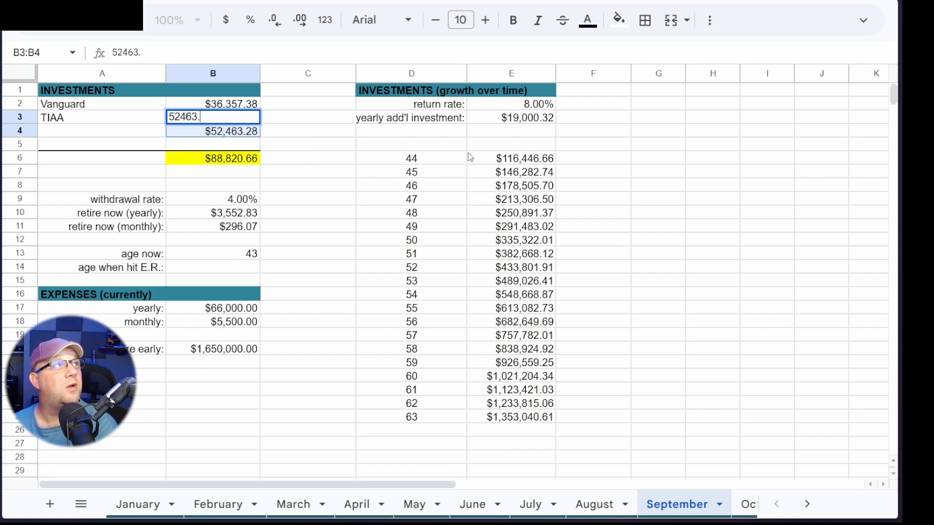
text(.28)
key(Return)
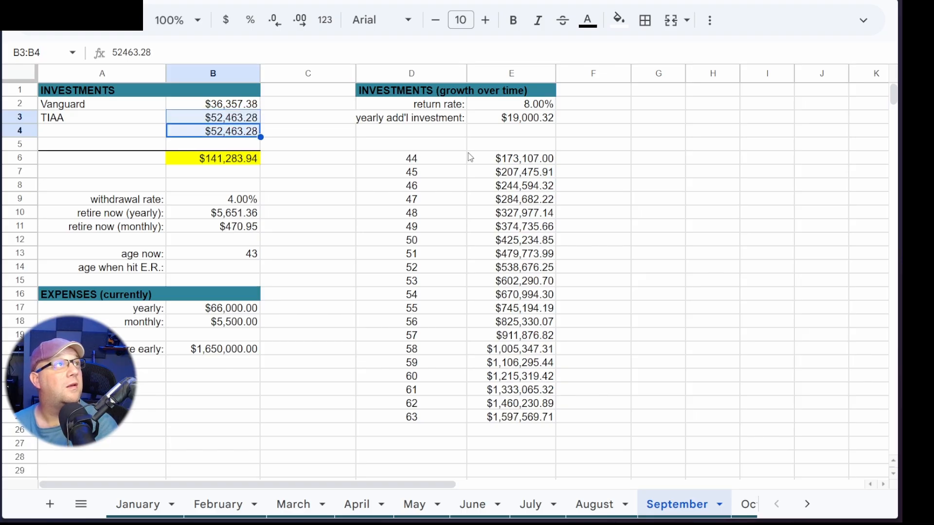
key(Delete)
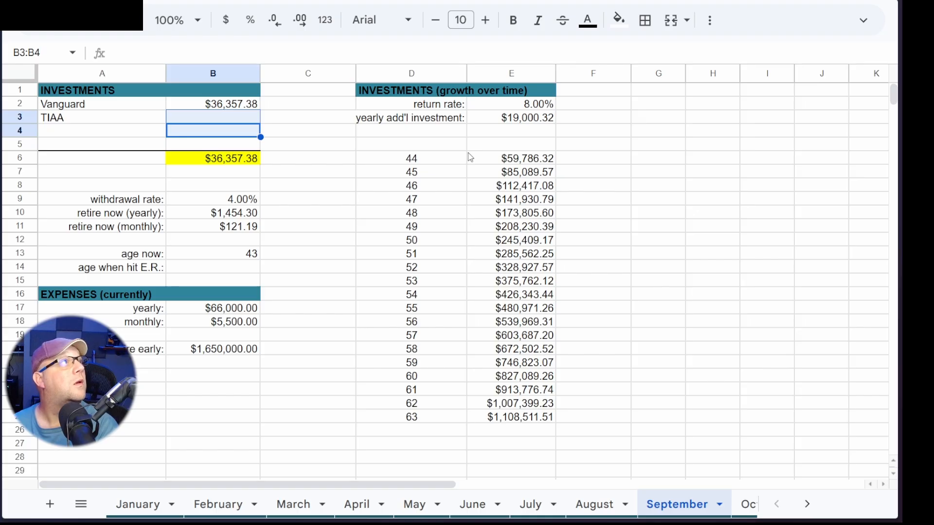
key(Up)
key(Down)
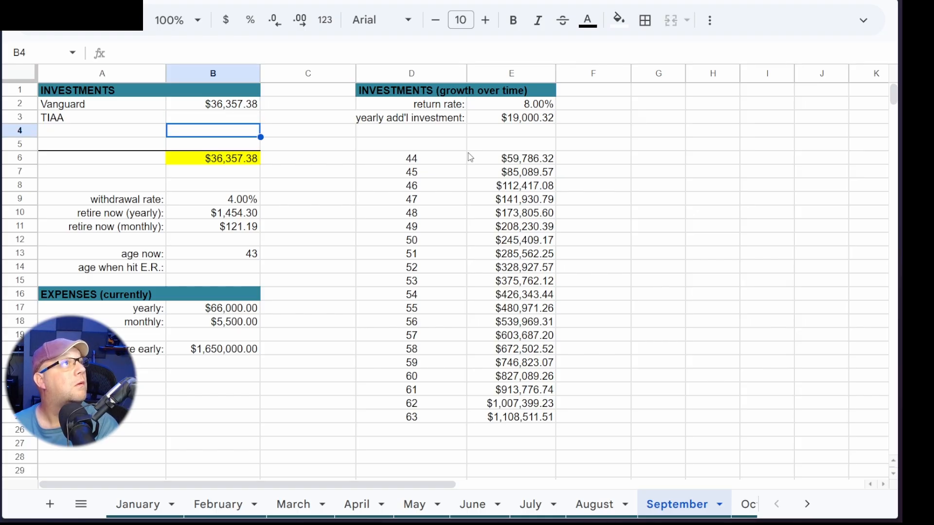
key(Up)
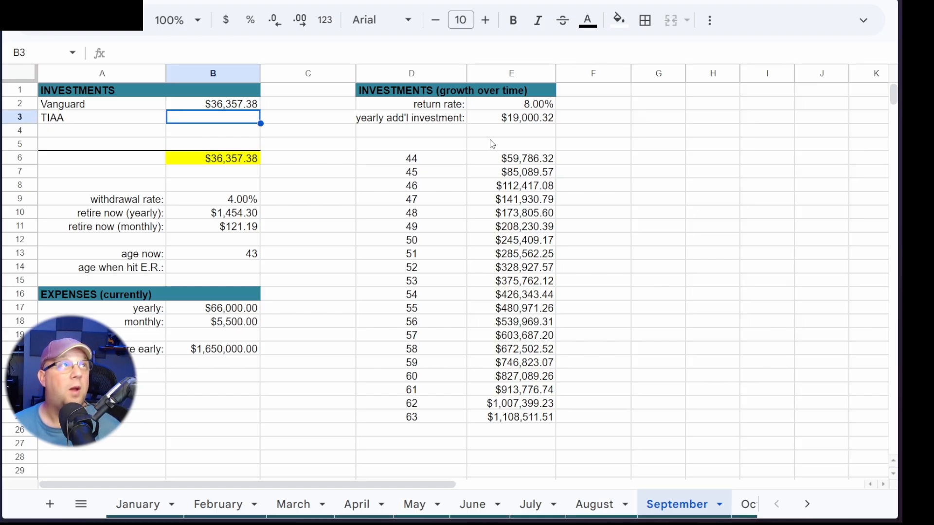
Try pasting the copied TIAA balance into B3 as values only, and undo it.
right_click(222, 124)
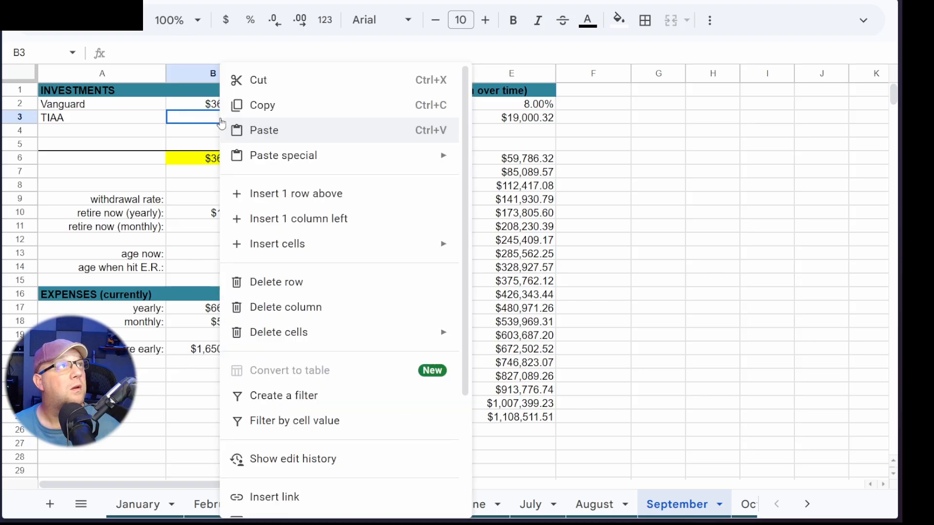
mouse_move(381, 153)
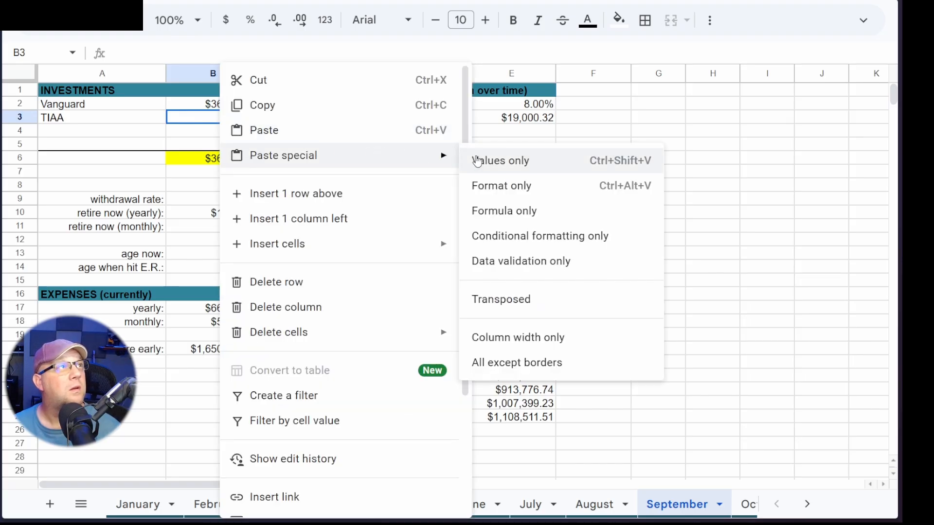
click(475, 160)
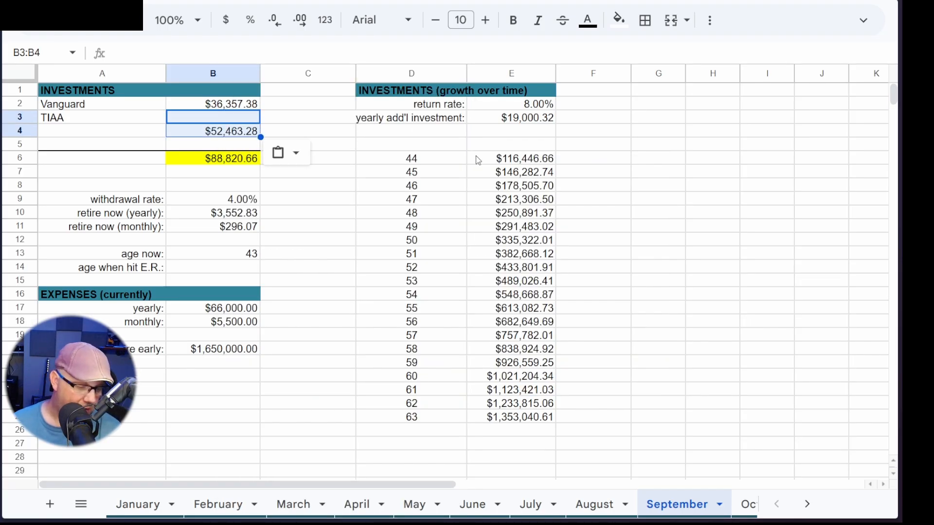
key(ctrl+z)
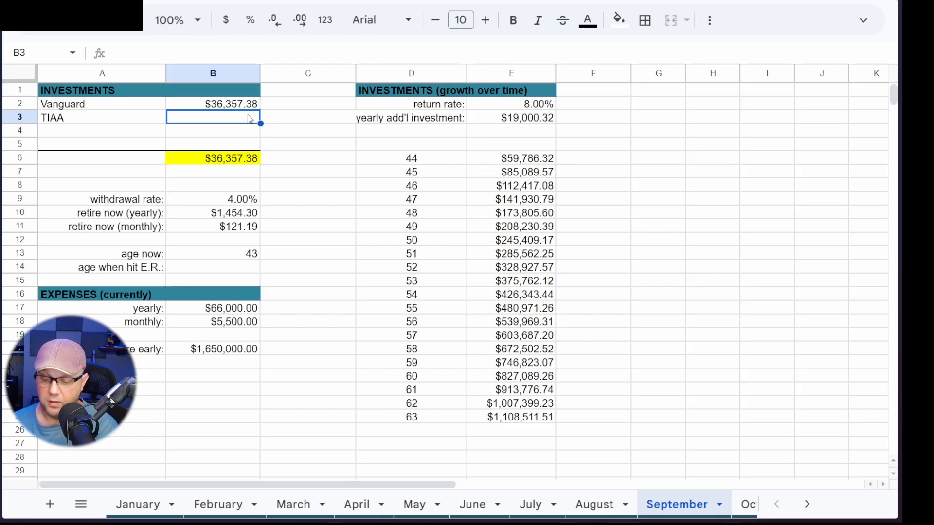
Enter 52463.28 as the TIAA balance in B3 of the September sheet.
text(52,46)
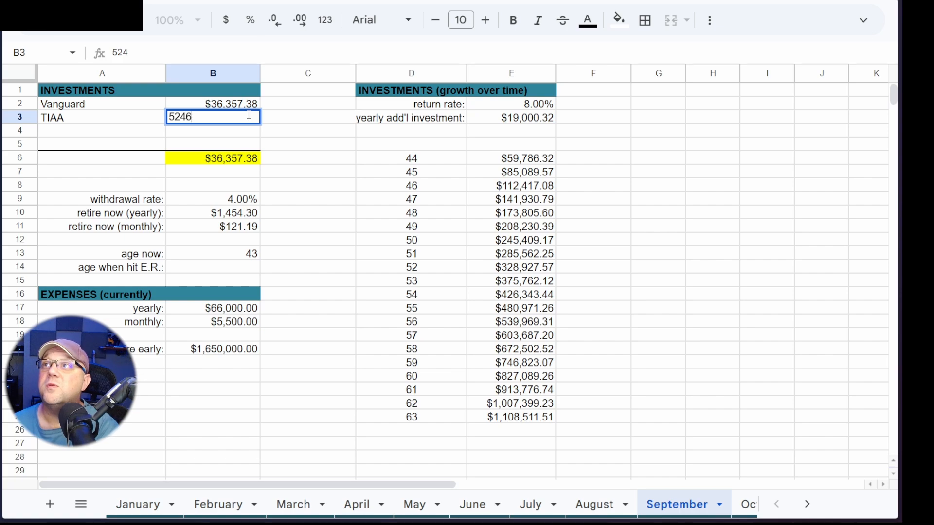
text(3.28)
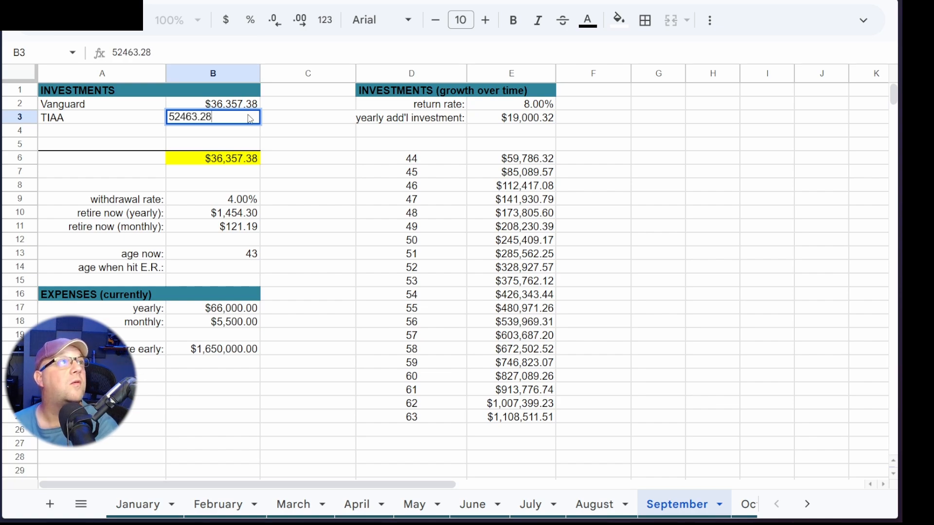
key(Return)
Enter 404402.15 as the Vanguard balance in B2.
key(Up)
key(Up)
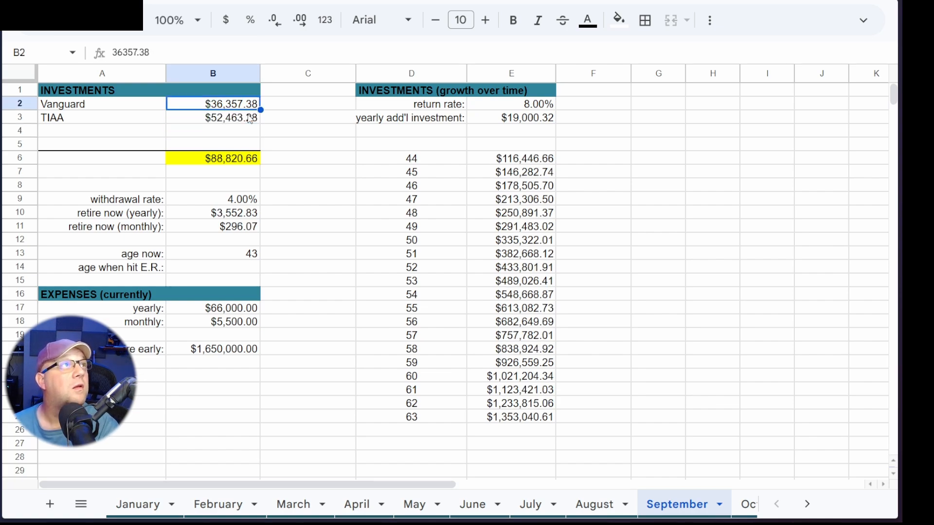
text(40)
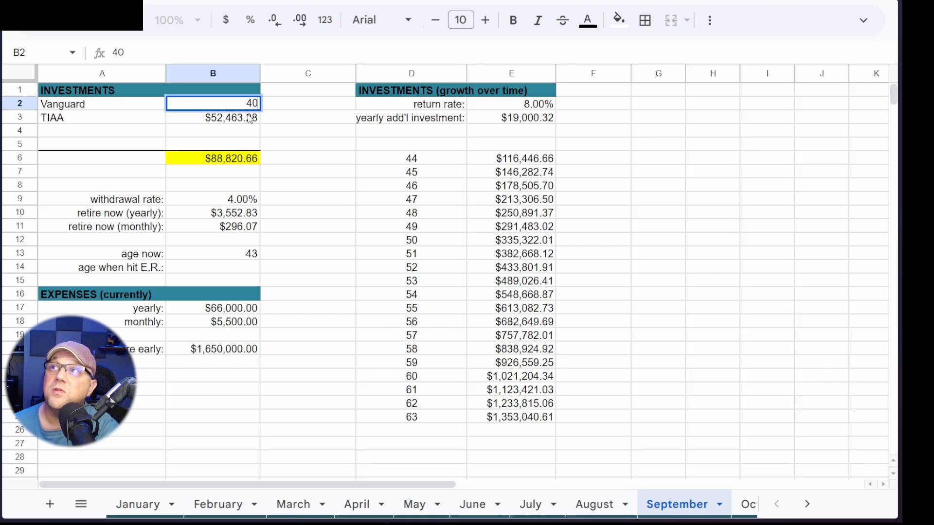
text(4,402.15)
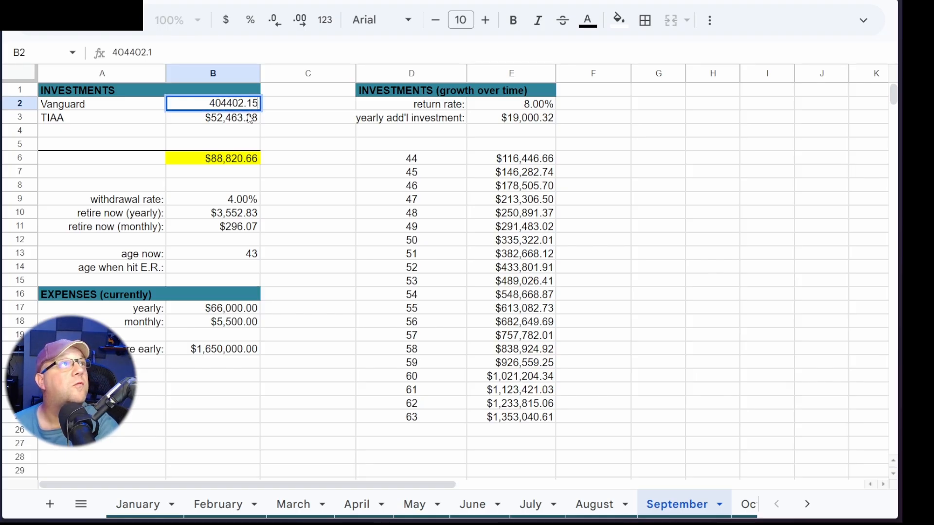
key(Return)
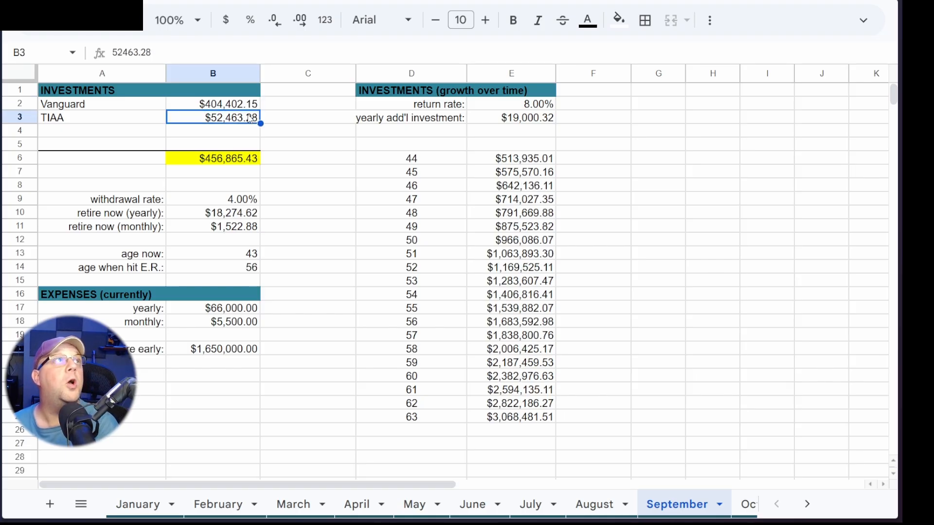
Correct the Vanguard balance in B2 to 40402.15.
key(Up)
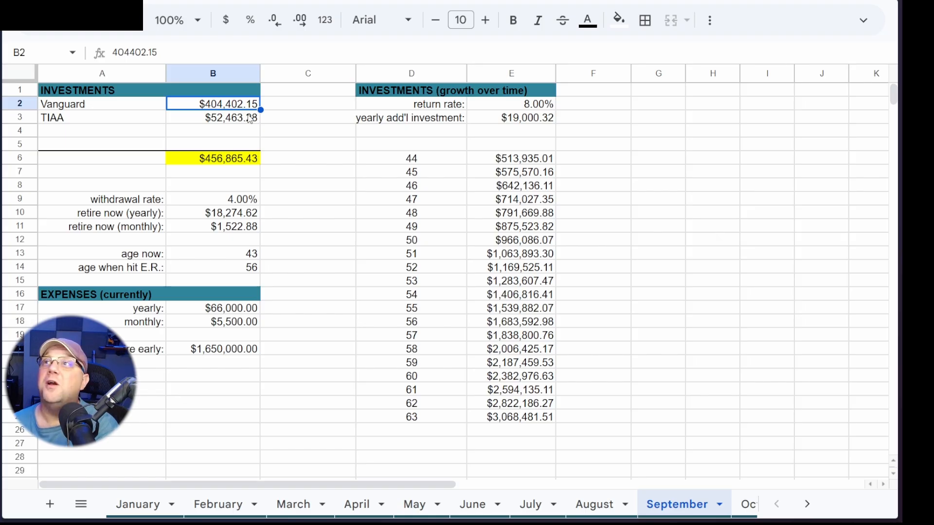
text(40)
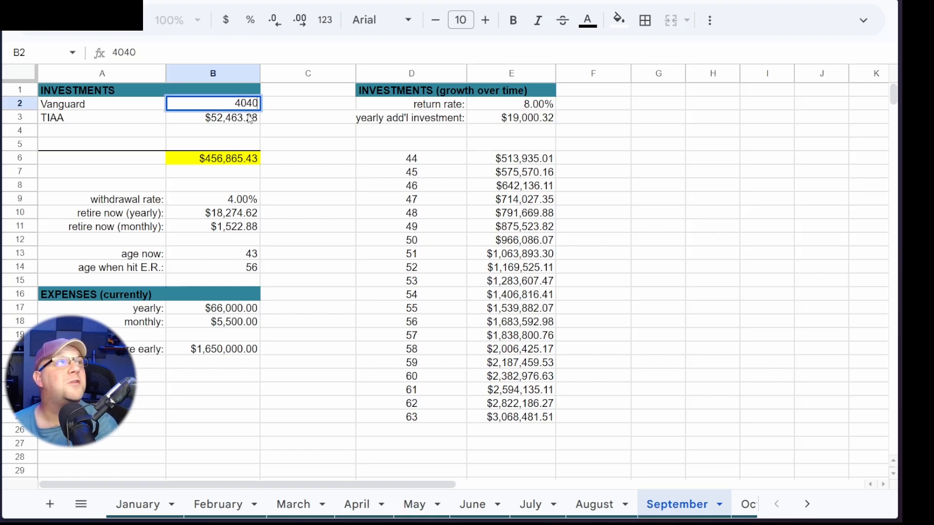
text(,402)
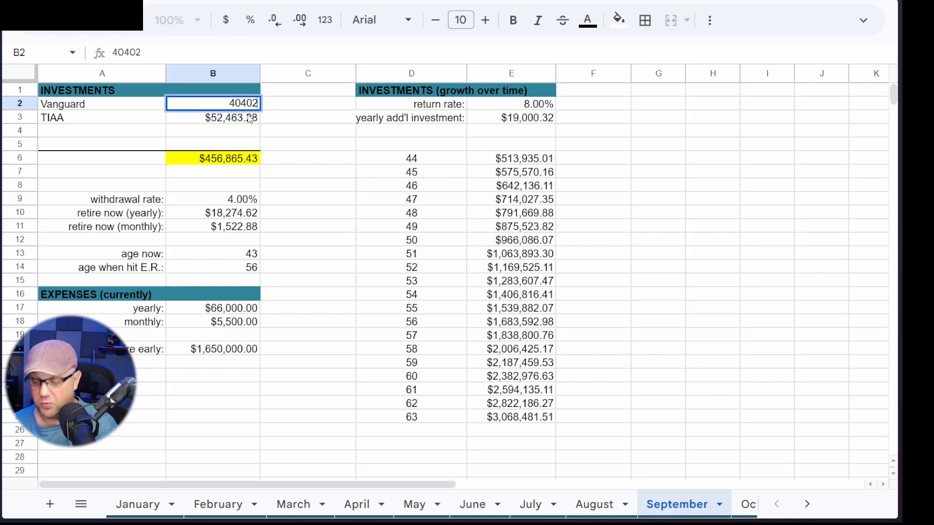
text(.15)
key(Return)
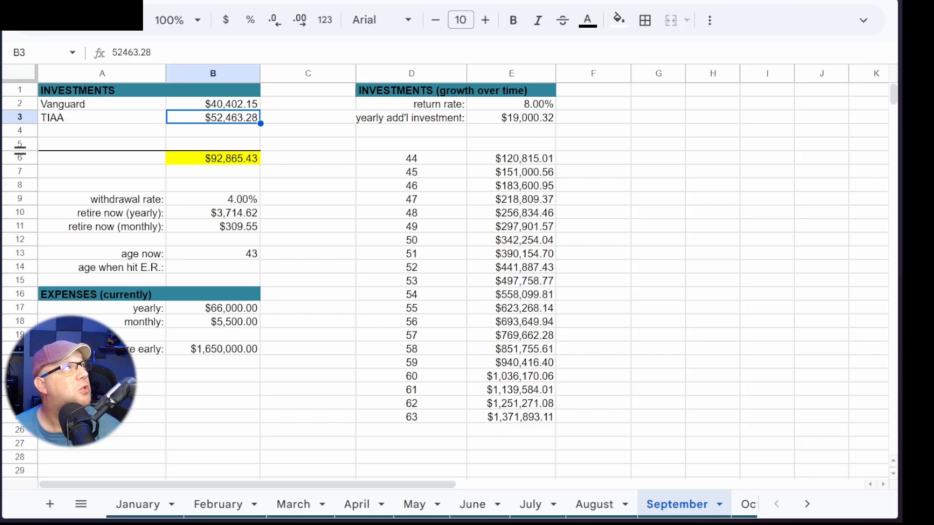
Switch to YNAB, open the September 2025 plan, and copy the full text of its month note.
key(ctrl+Tab)
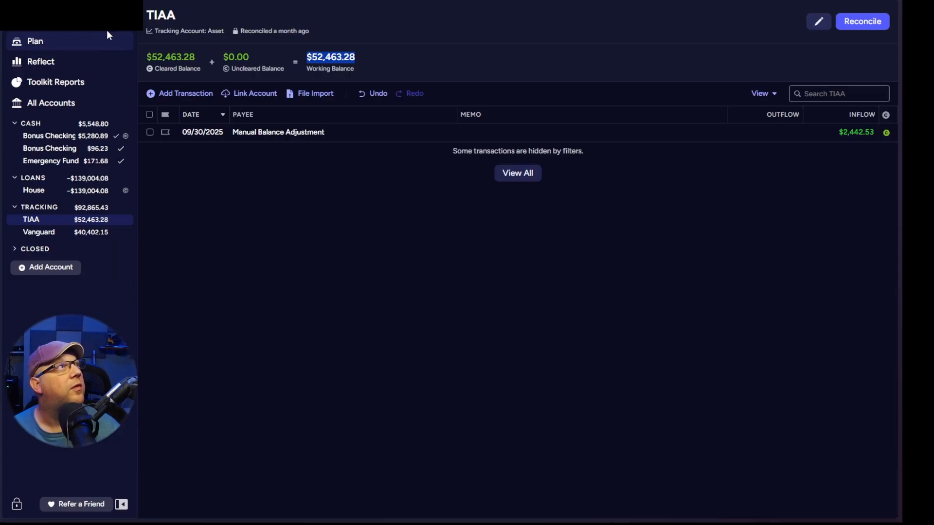
click(34, 41)
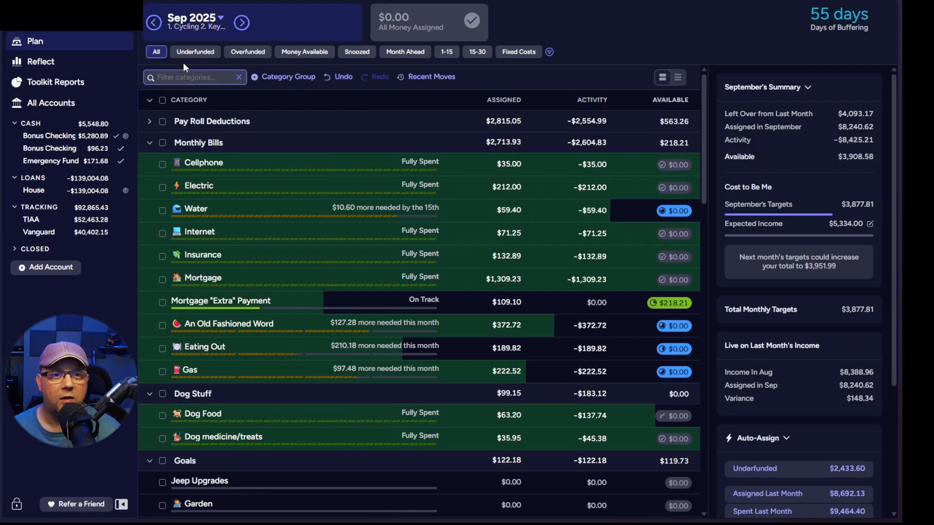
click(195, 27)
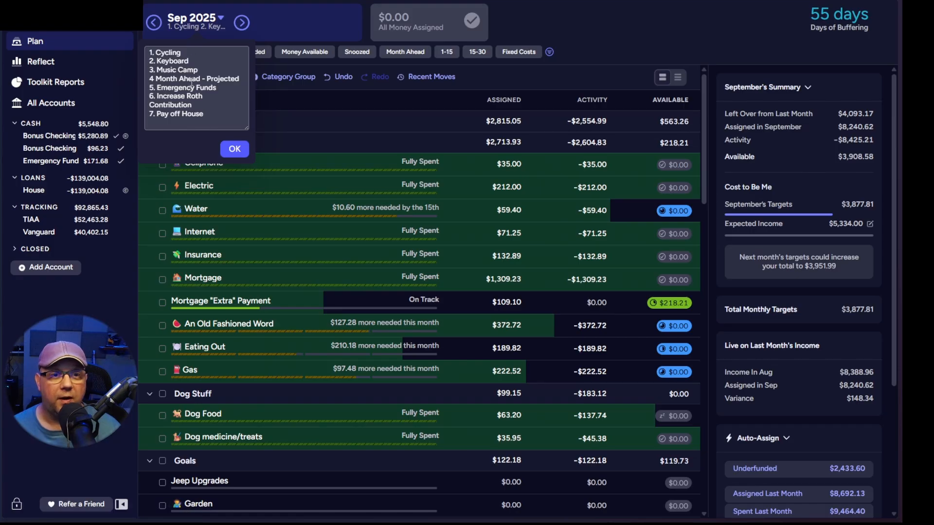
key(ctrl+a)
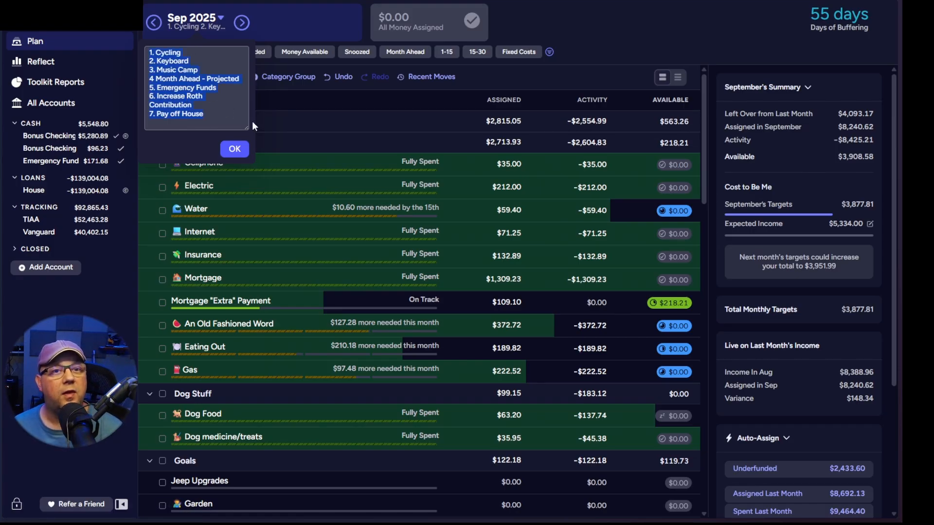
key(Escape)
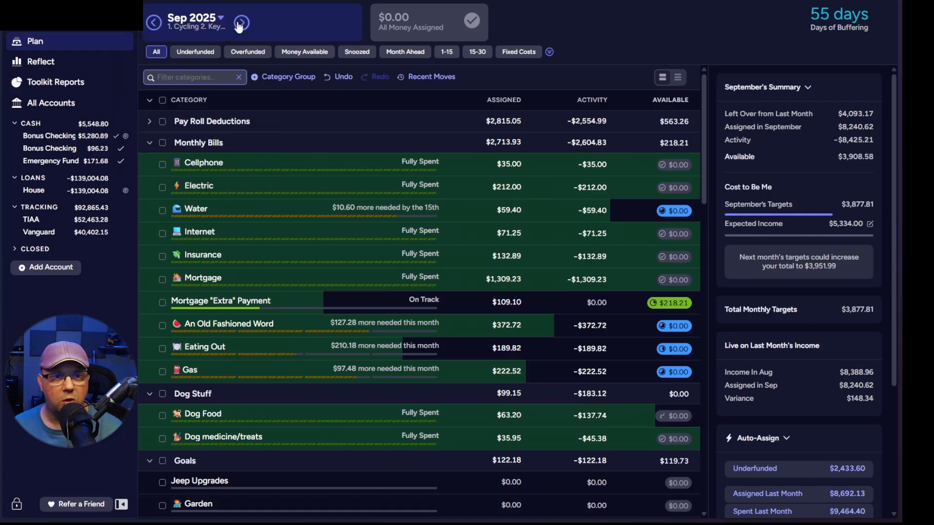
Paste the copied priority list into the October 2025 month note and save it.
click(239, 25)
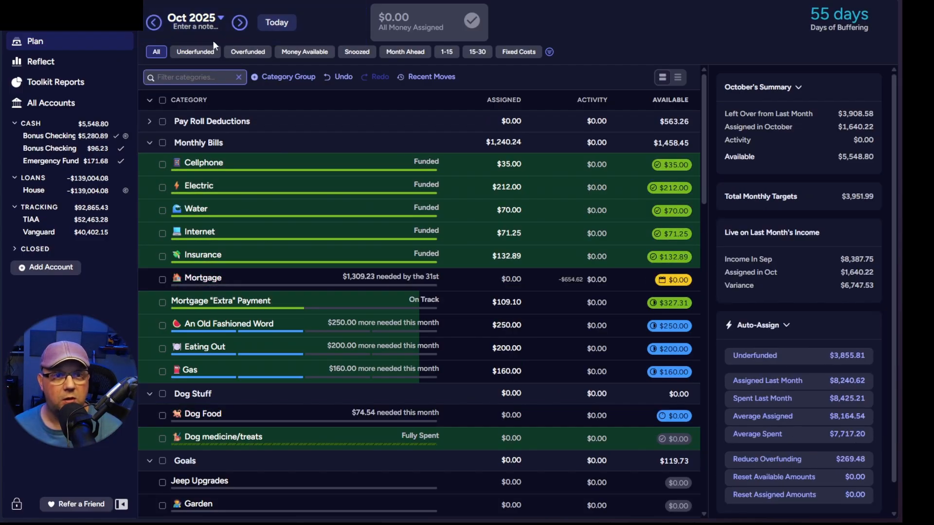
click(181, 28)
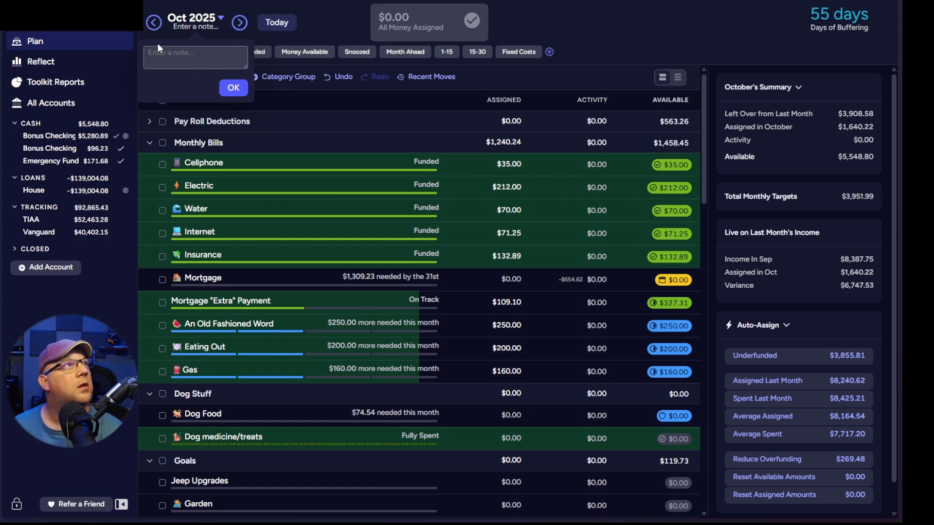
key(ctrl+v)
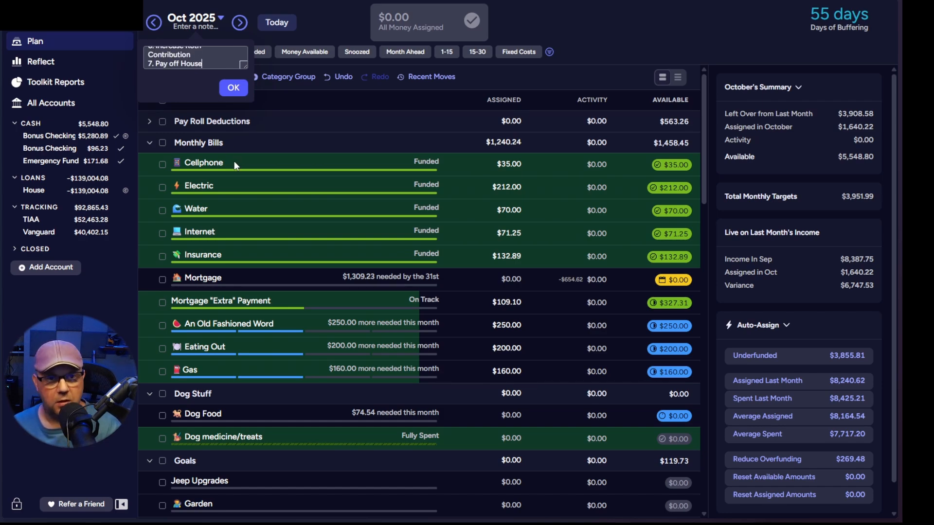
key(Return)
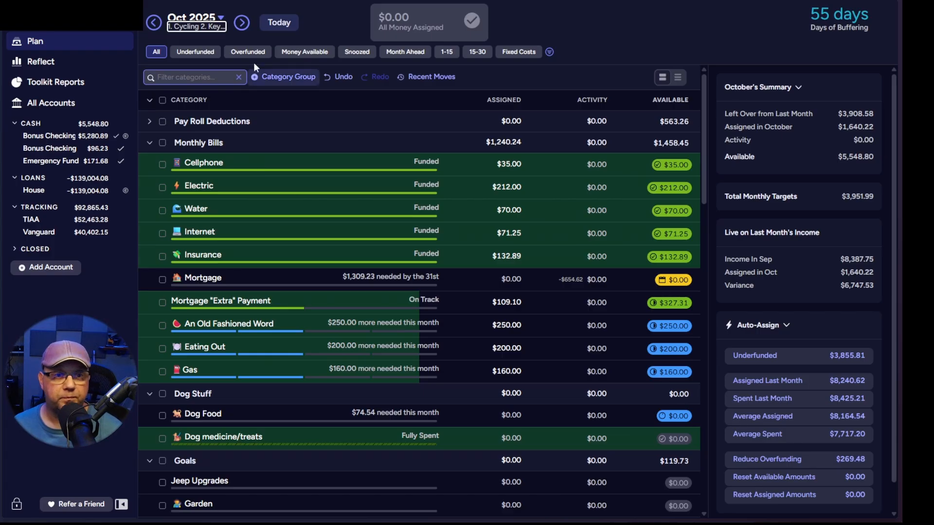
Remove the Music Camp line and the word Keyboard from the priority list in the October 2025 note.
click(220, 28)
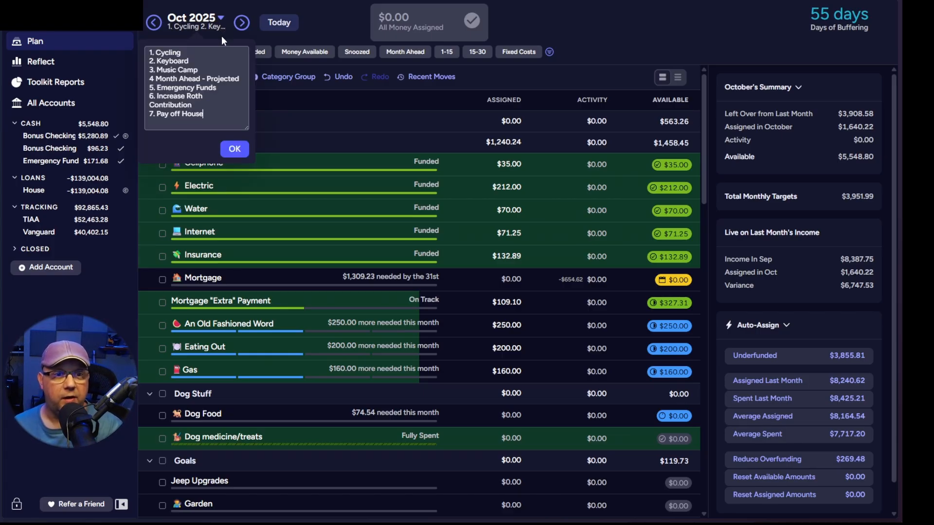
key(Up)
key(Up)
key(Up)
key(Up)
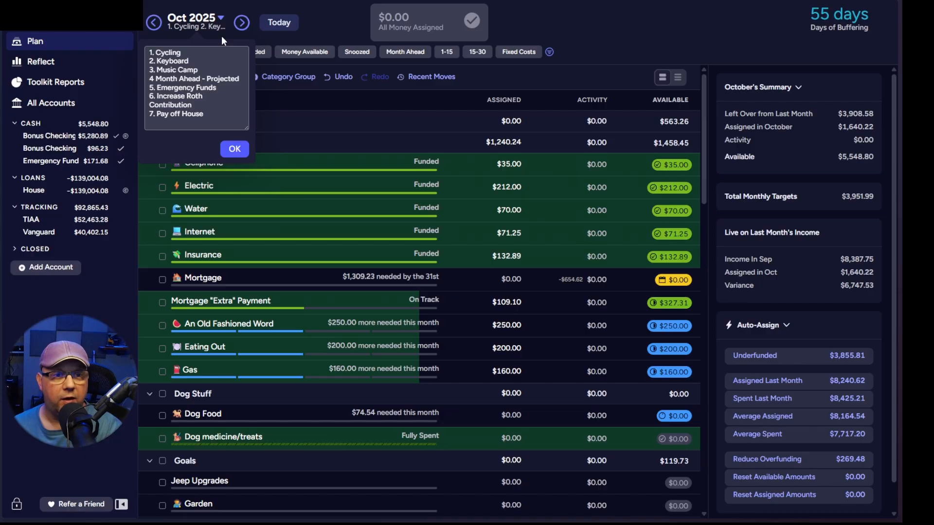
key(Up)
key(BackSpace)
key(BackSpace)
key(BackSpace)
key(BackSpace)
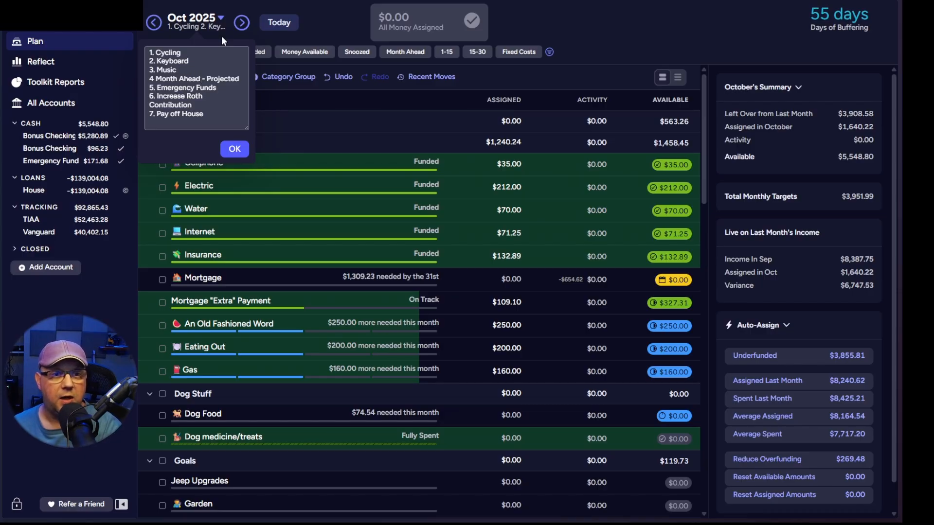
key(BackSpace)
key(BackSpace)
key(BackSpace)
key(BackSpace)
key(BackSpace)
key(BackSpace)
key(BackSpace)
key(BackSpace)
key(BackSpace)
key(BackSpace)
key(BackSpace)
key(BackSpace)
key(BackSpace)
key(BackSpace)
key(BackSpace)
key(BackSpace)
key(BackSpace)
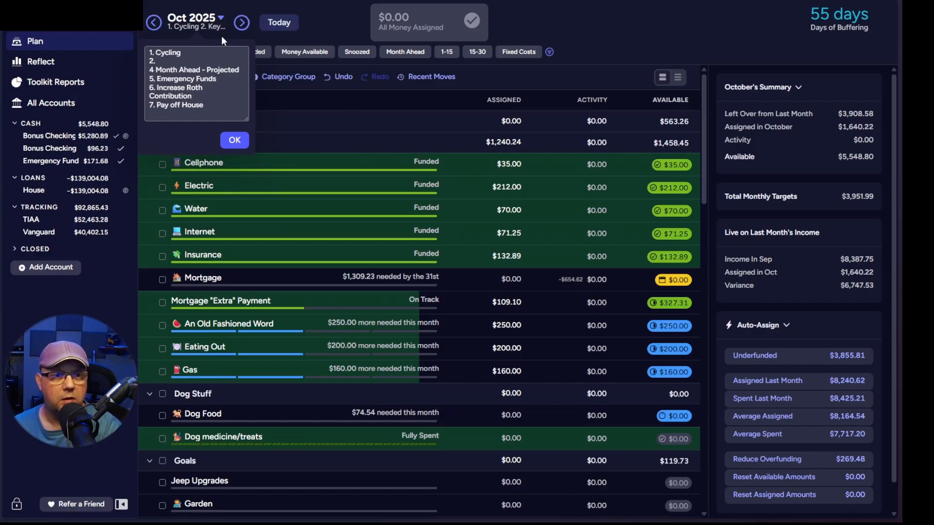
Enter Cycling as priority 2 in the October 2025 month note.
key(BackSpace)
key(BackSpace)
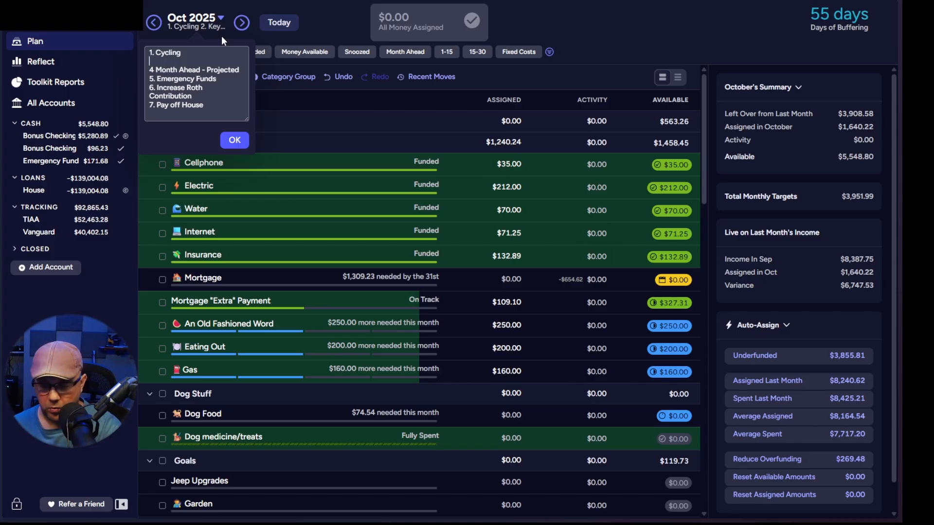
text(2.)
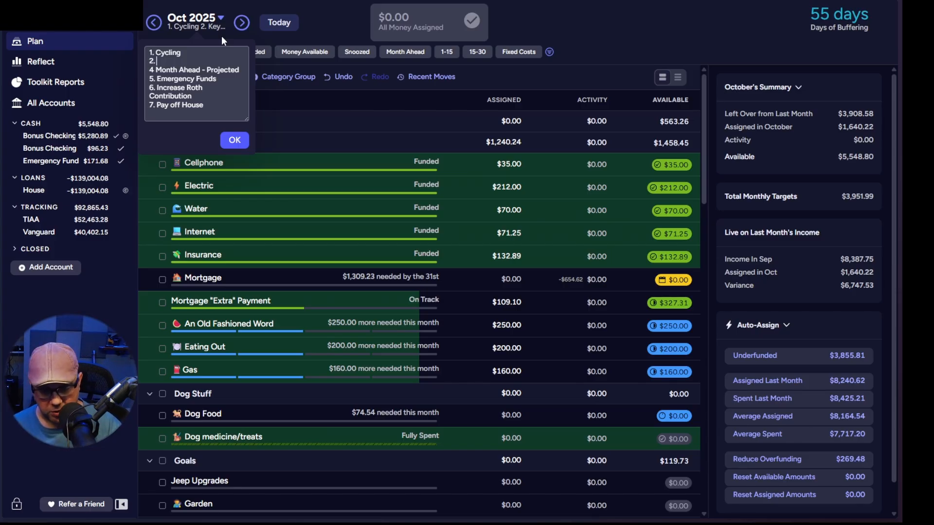
text( Cycling)
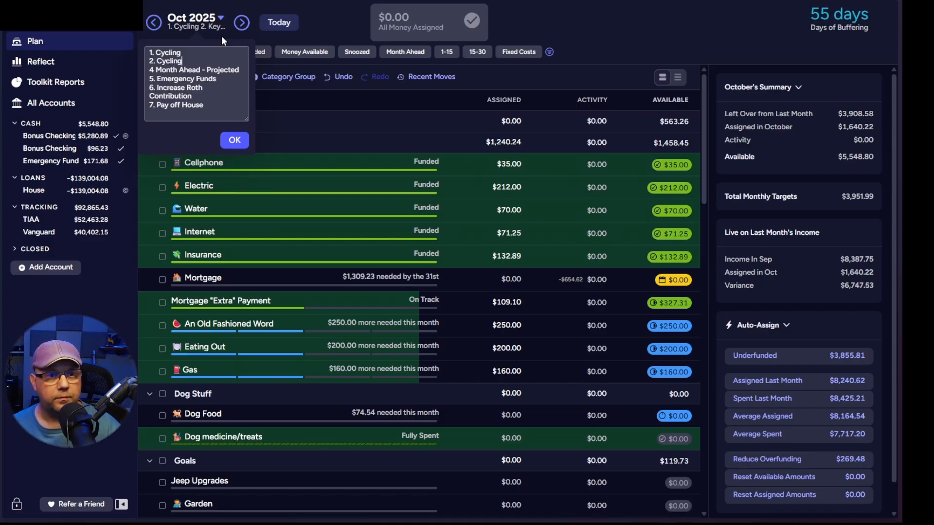
Replace Cycling with Medical as priority 1 in the October 2025 note.
key(Up)
key(BackSpace)
key(BackSpace)
key(BackSpace)
key(BackSpace)
key(BackSpace)
key(BackSpace)
key(BackSpace)
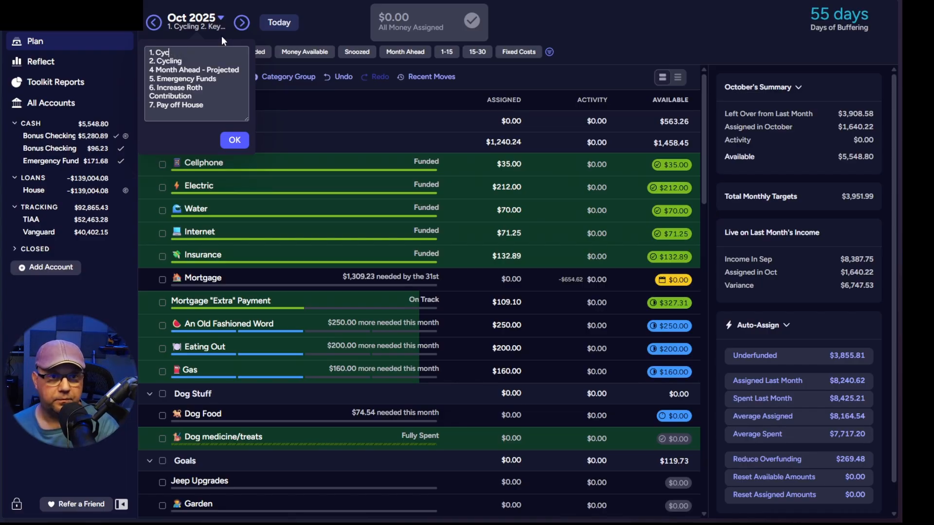
text(M)
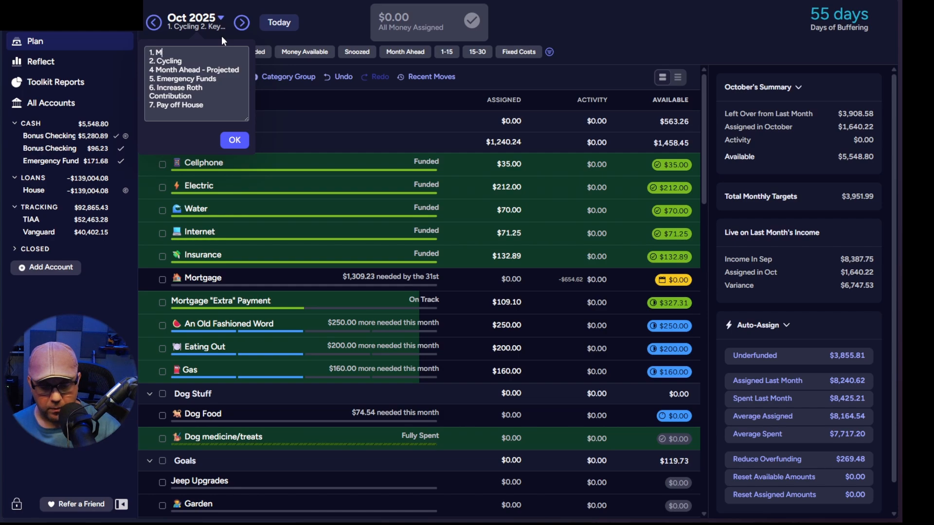
text(edical)
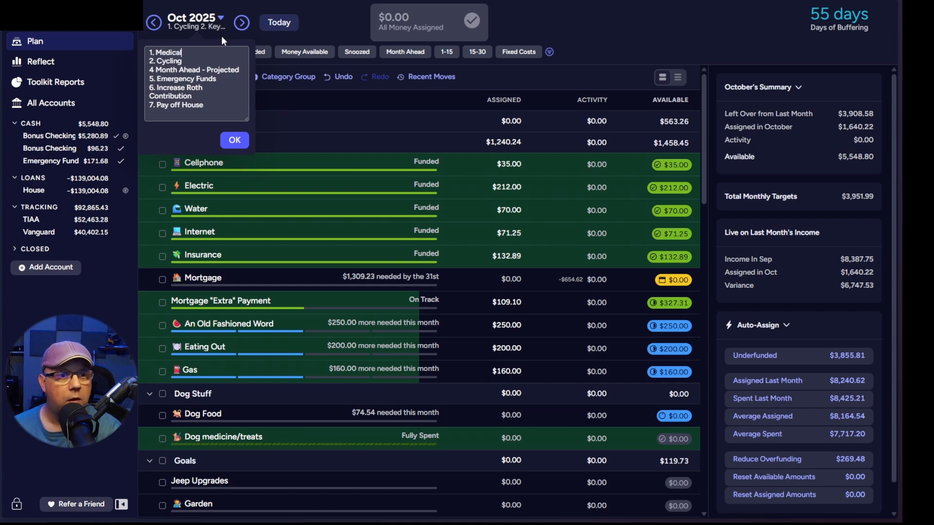
Renumber Month Ahead - Projected as 3, Emergency Funds as 4 and Increase Roth Contribution as 5 in the priority list.
key(Down)
key(Down)
key(Left)
key(Left)
key(Left)
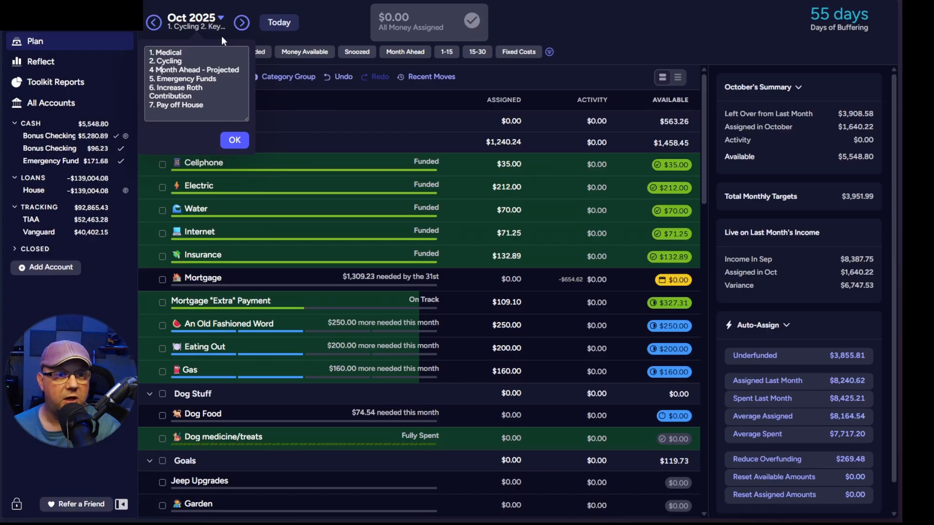
key(BackSpace)
text(3)
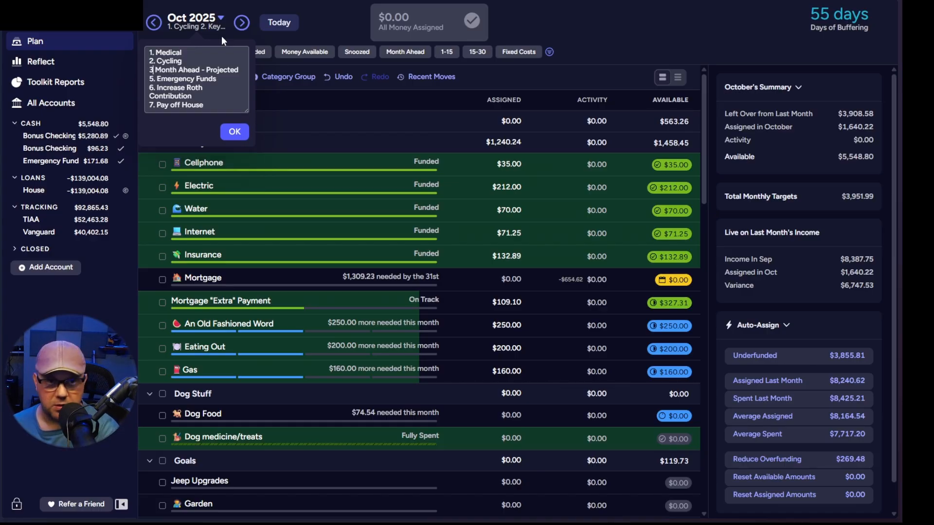
key(Down)
key(BackSpace)
text(4)
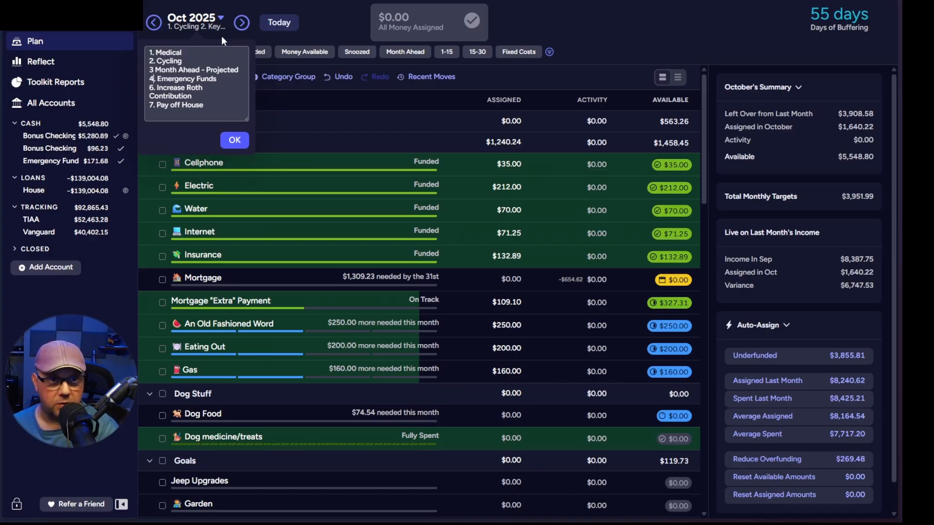
key(BackSpace)
text(5)
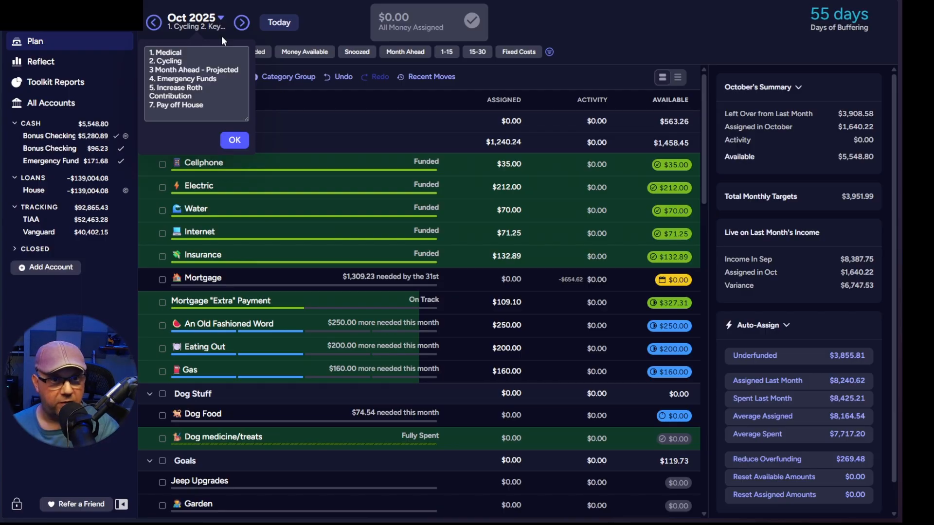
Renumber Pay off House as 6, save the October 2025 note and reopen it.
key(Down)
key(Down)
key(BackSpace)
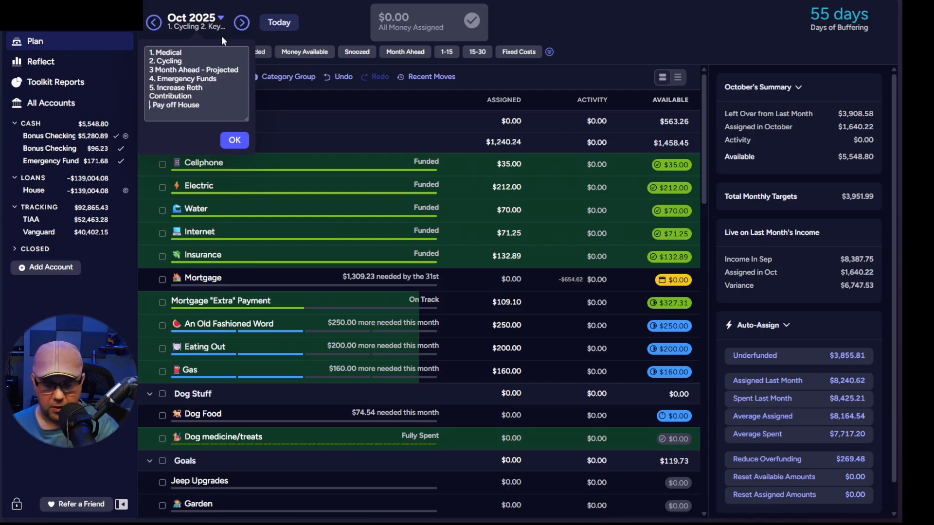
text(6)
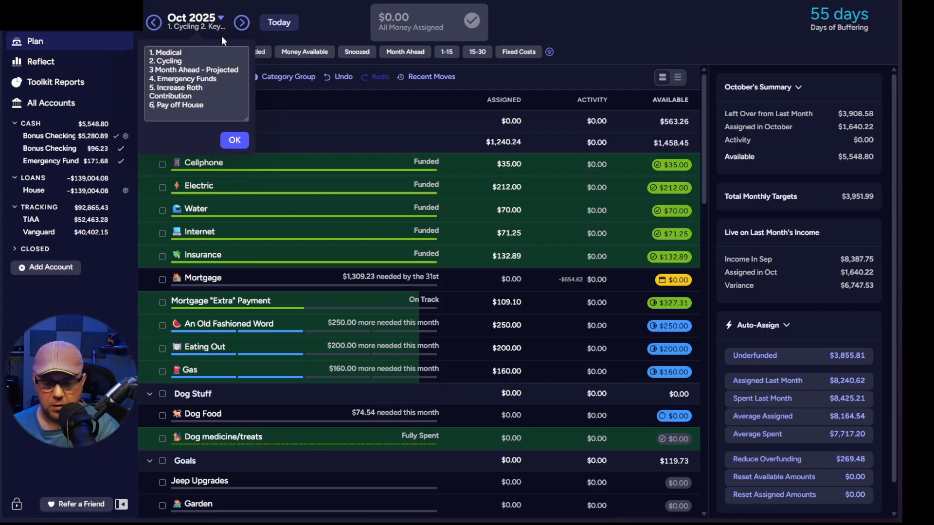
click(235, 141)
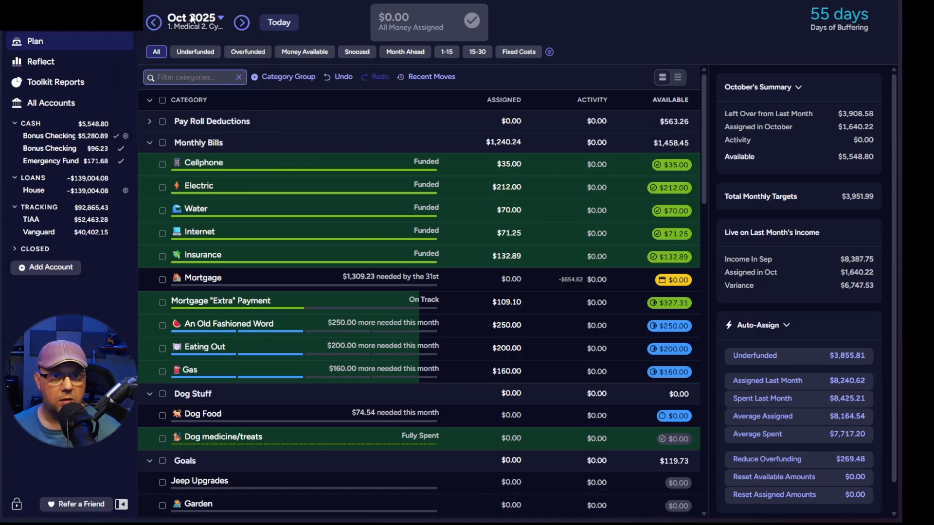
click(192, 30)
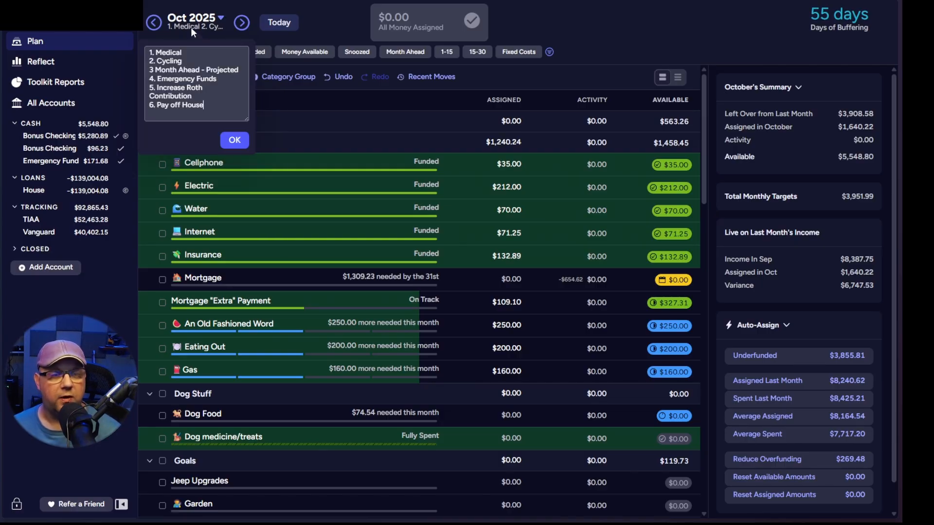